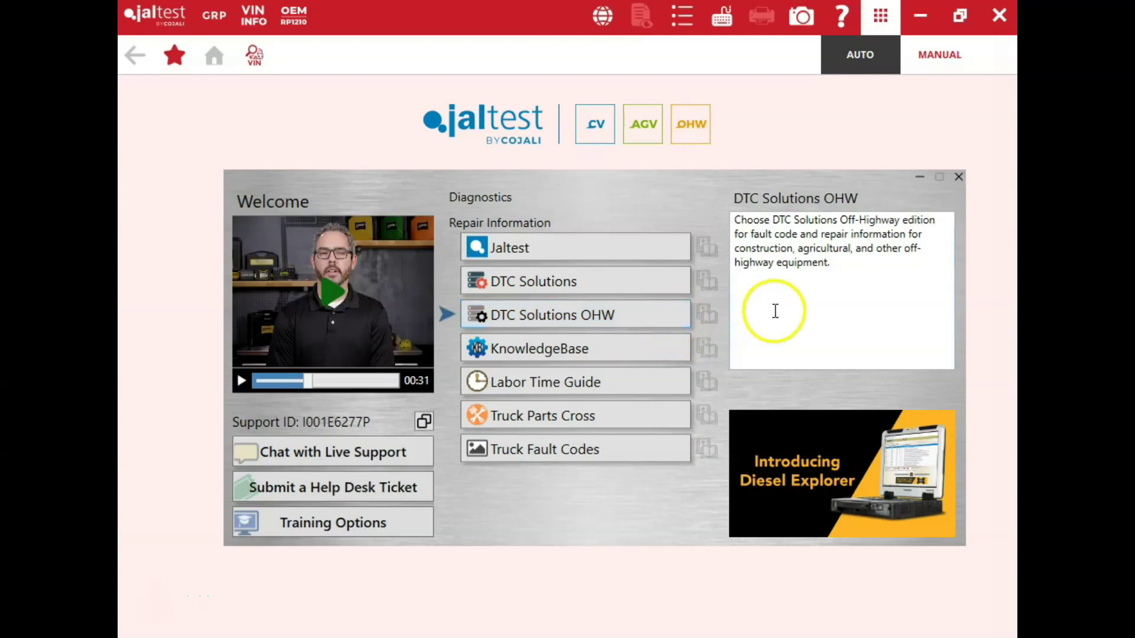
# Manually select the Caterpillar brand under off-highway (OHW) equipment.
pyautogui.click(918, 177)
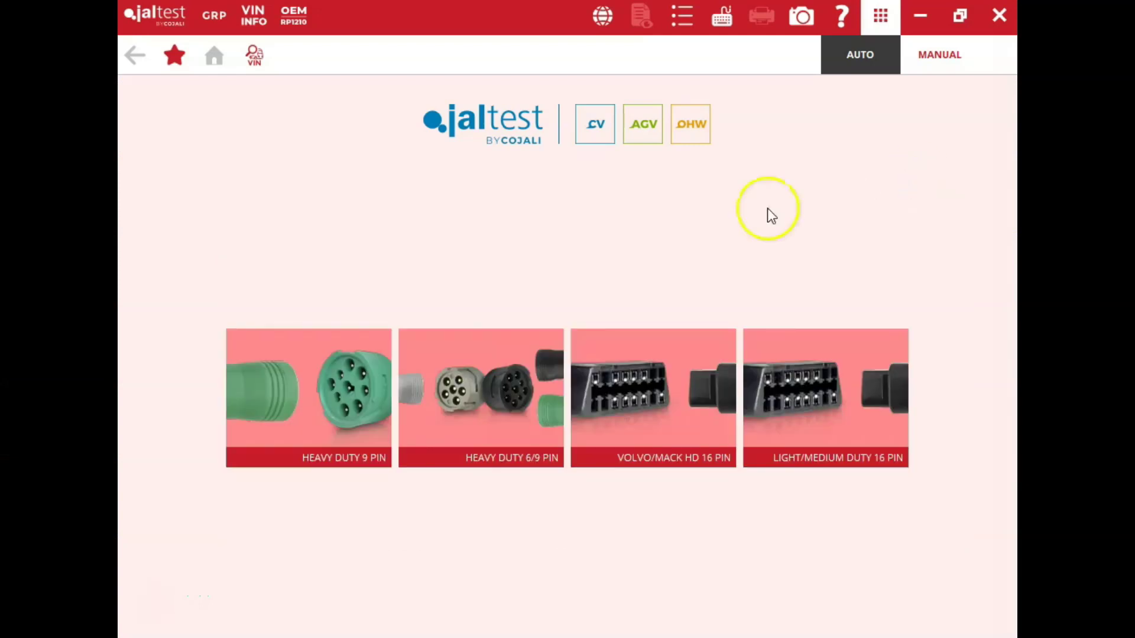
pyautogui.click(946, 63)
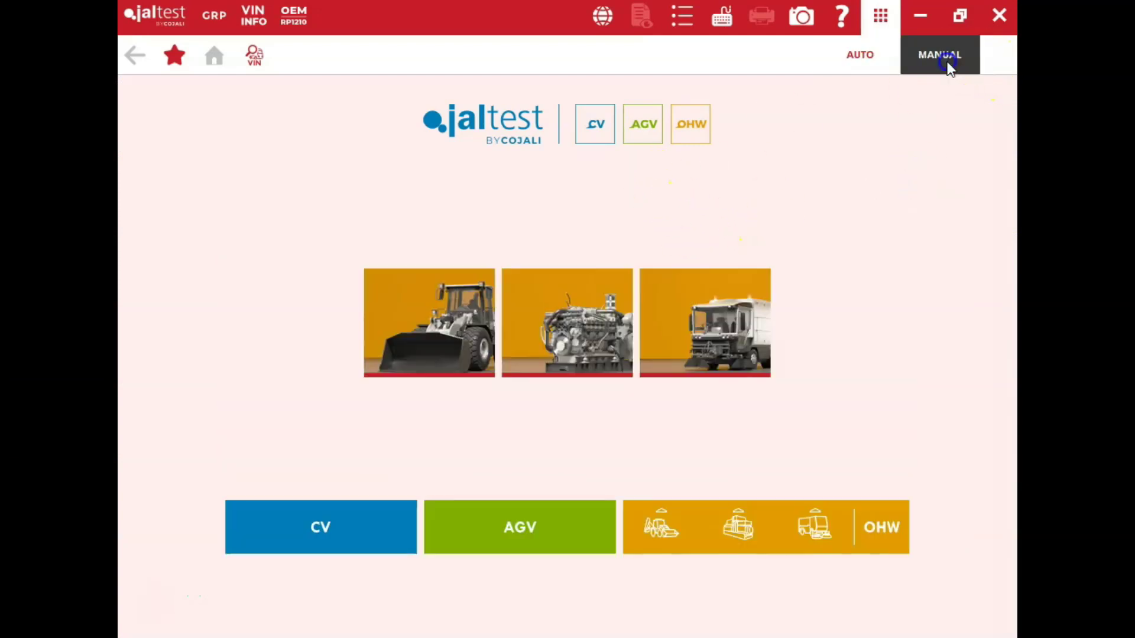
pyautogui.click(481, 353)
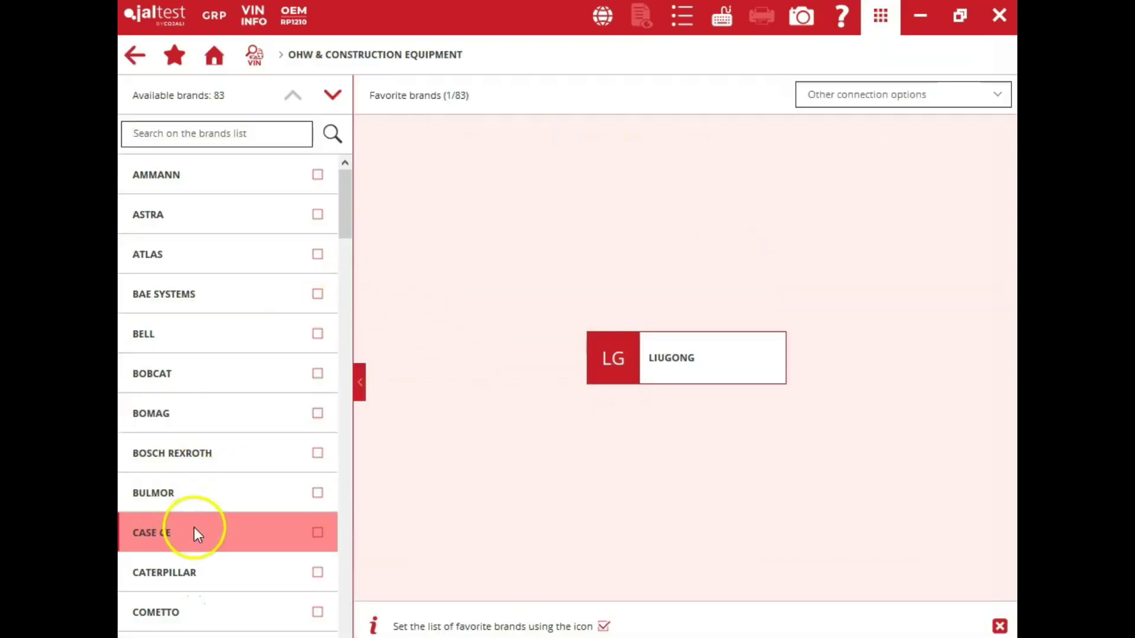
pyautogui.click(231, 571)
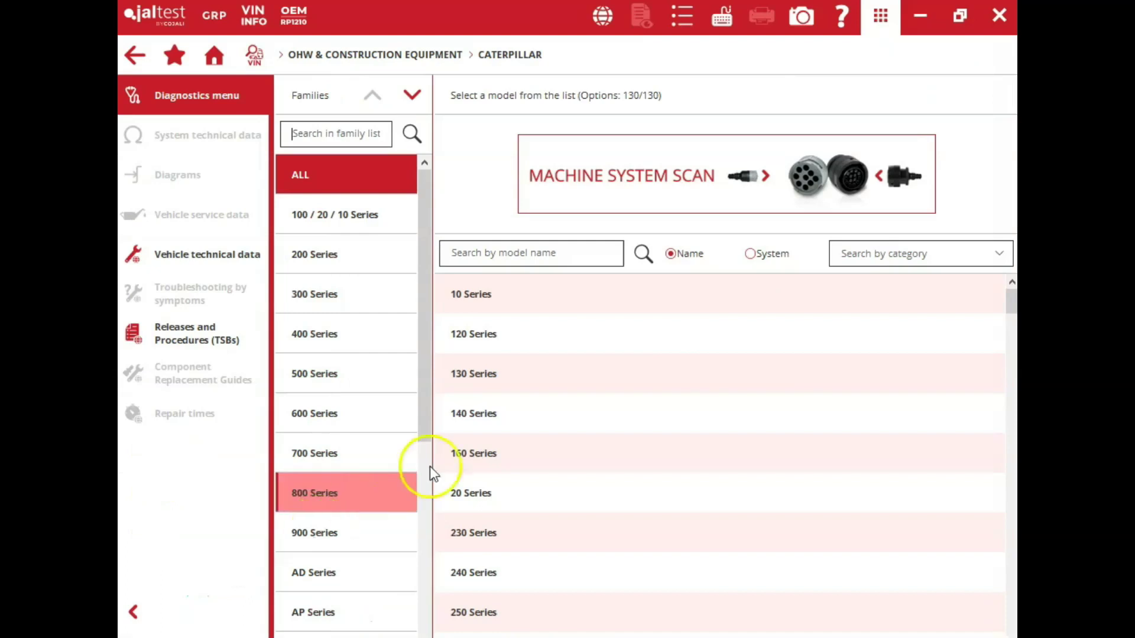
# Run a Machine System Scan over Connection 2 and accept the long-process warning.
pyautogui.click(697, 195)
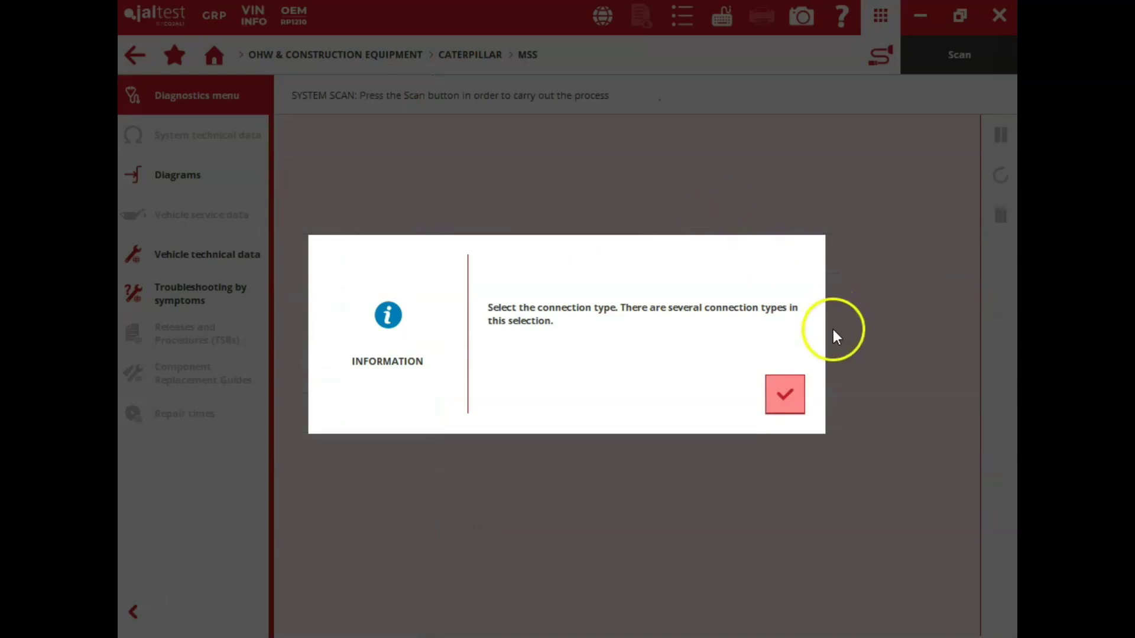
pyautogui.click(784, 394)
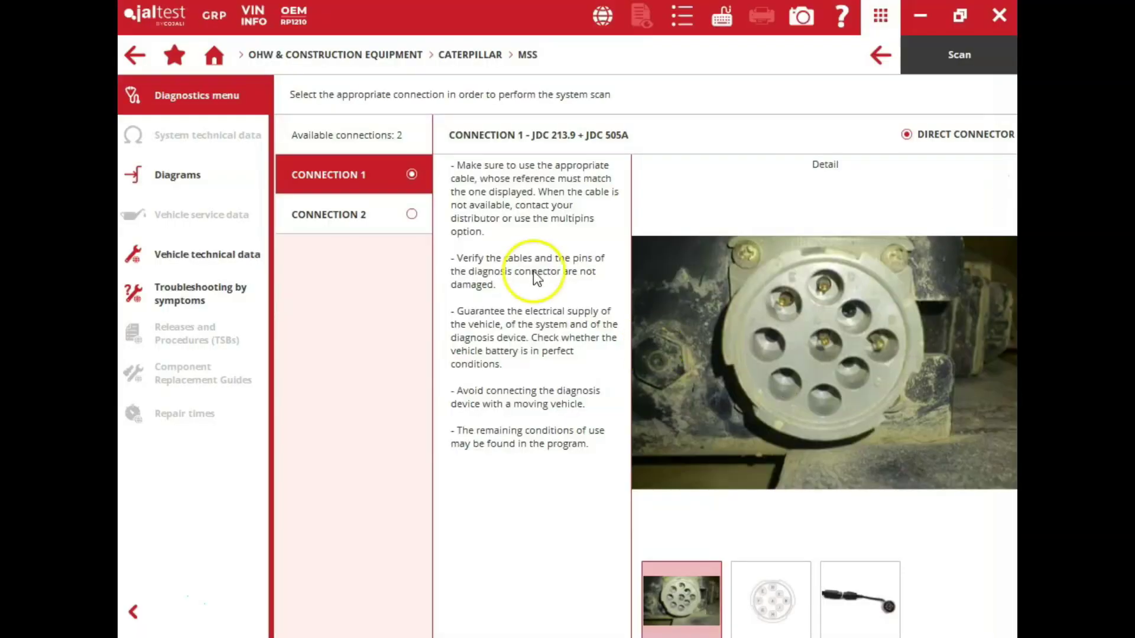
pyautogui.click(411, 217)
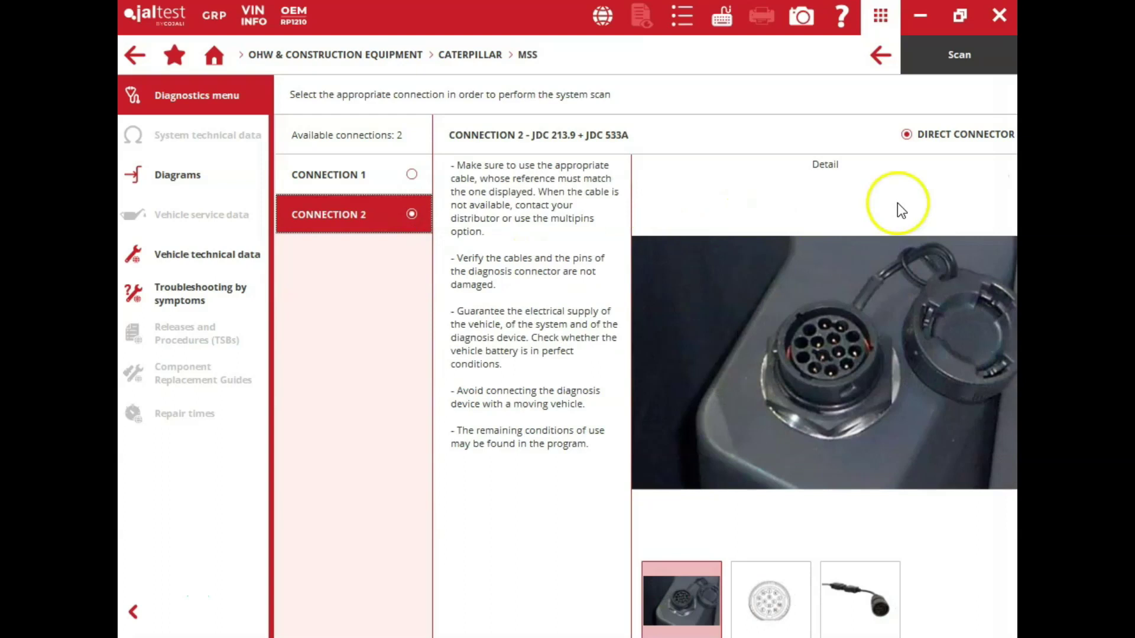
pyautogui.click(967, 68)
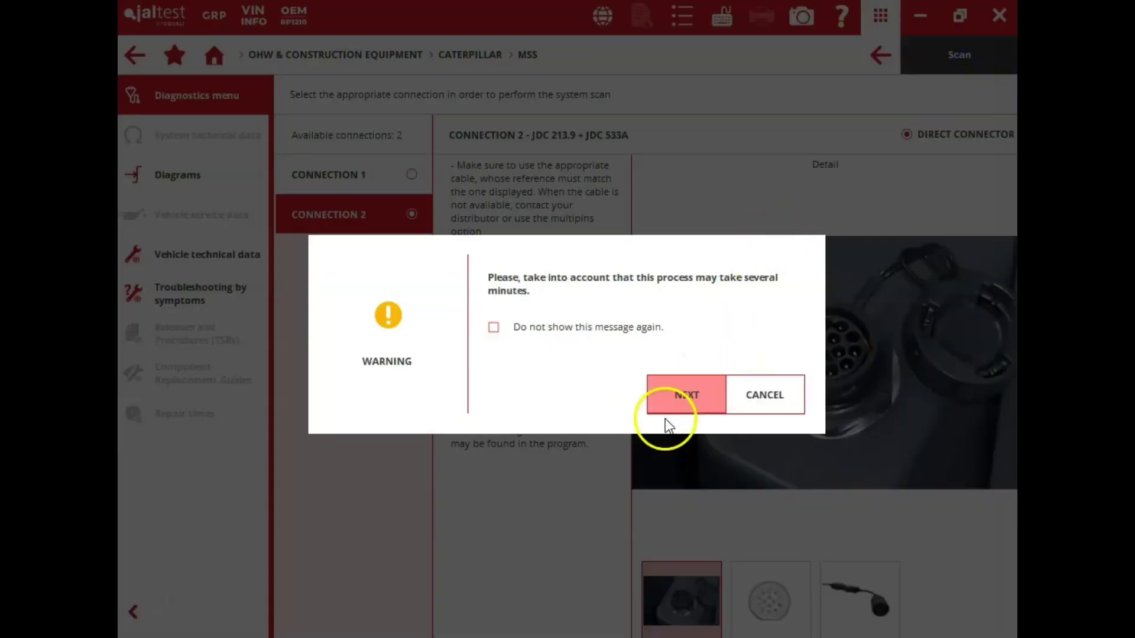
pyautogui.click(685, 407)
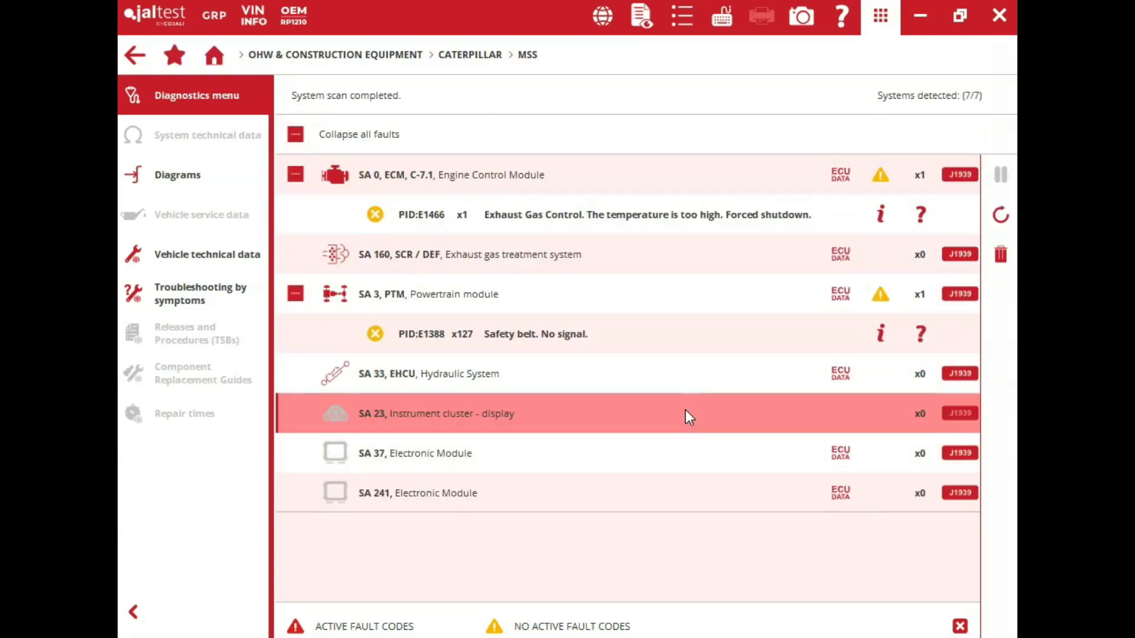
# After the 7/7 system scan finishes, select the SA 0 ECM C-7.1 Engine Control Module.
pyautogui.click(697, 162)
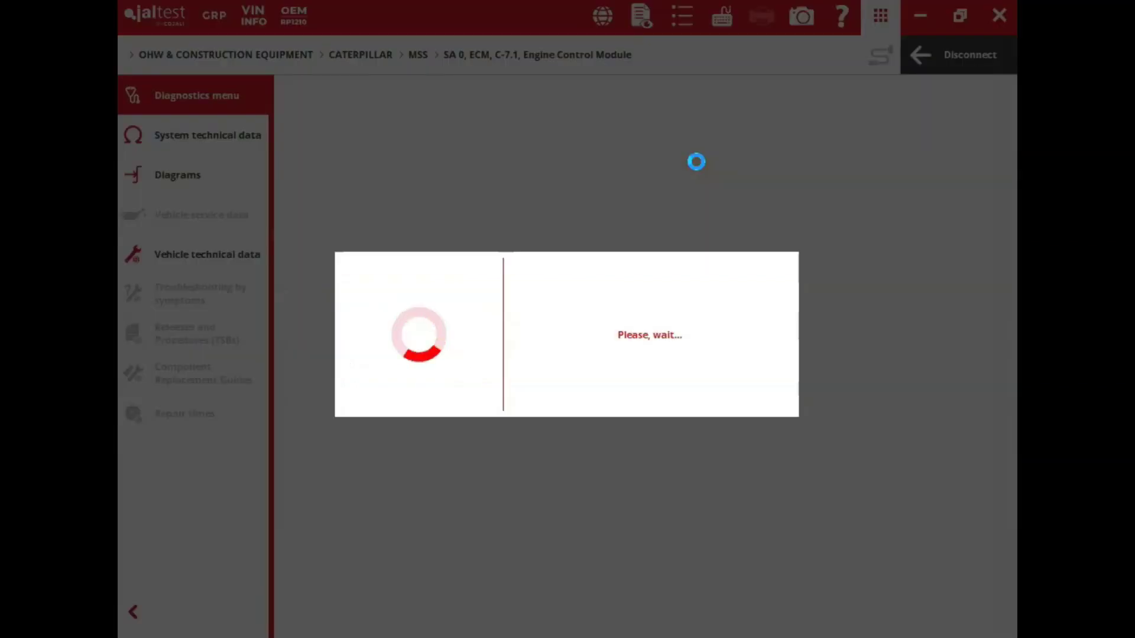
# Read the ECM's stored fault PID:E1466 and its freeze frame data (240.1 h).
pyautogui.click(594, 241)
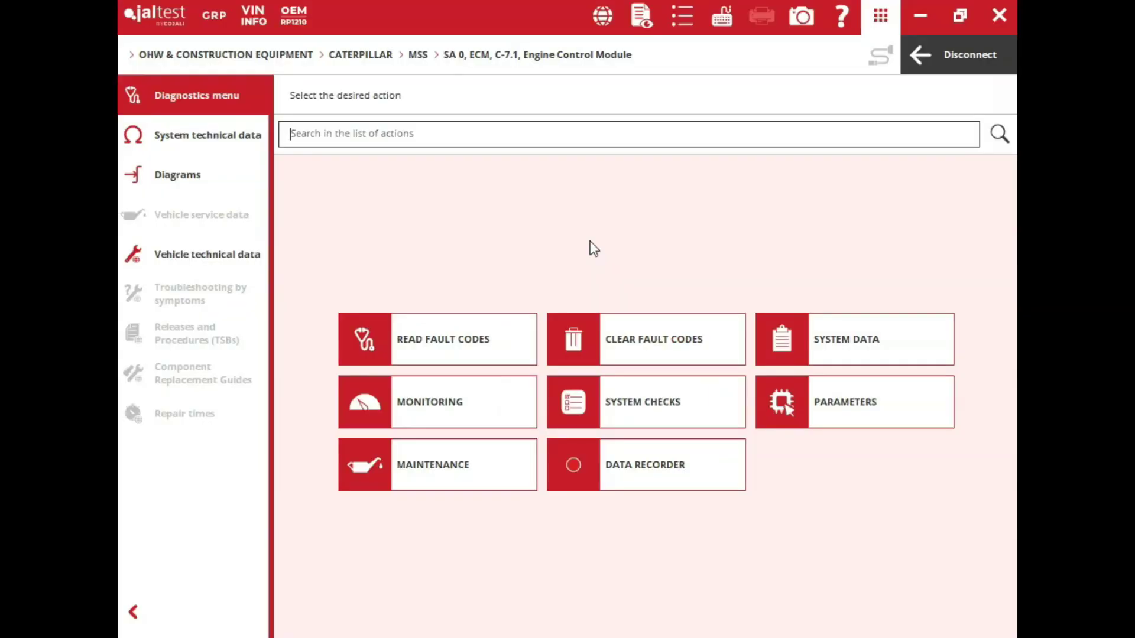
pyautogui.click(499, 325)
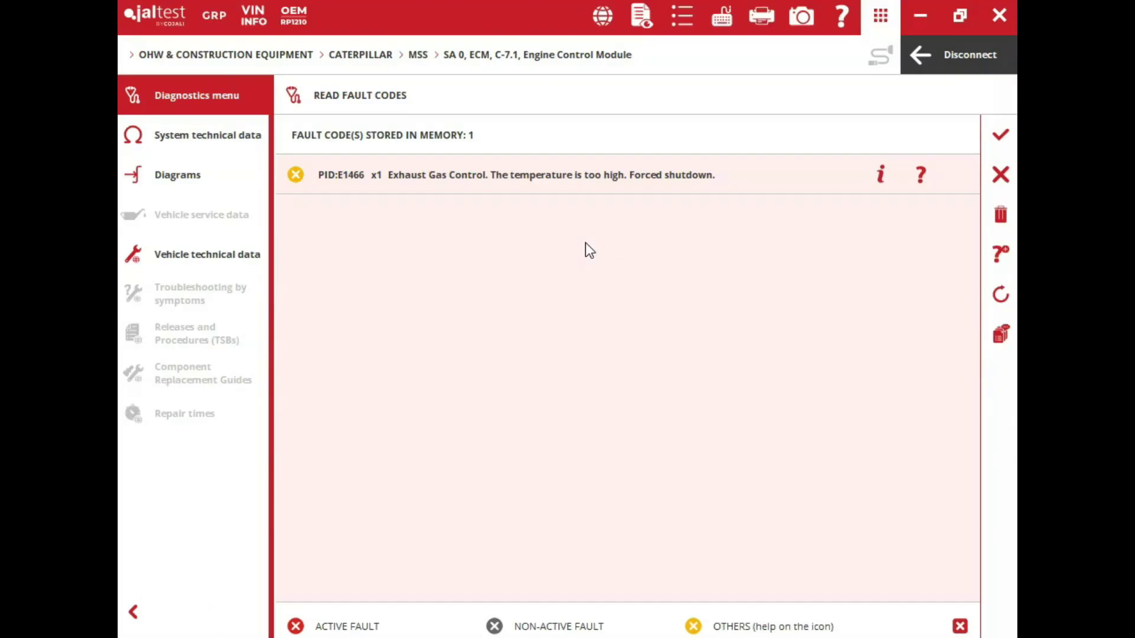
pyautogui.click(880, 178)
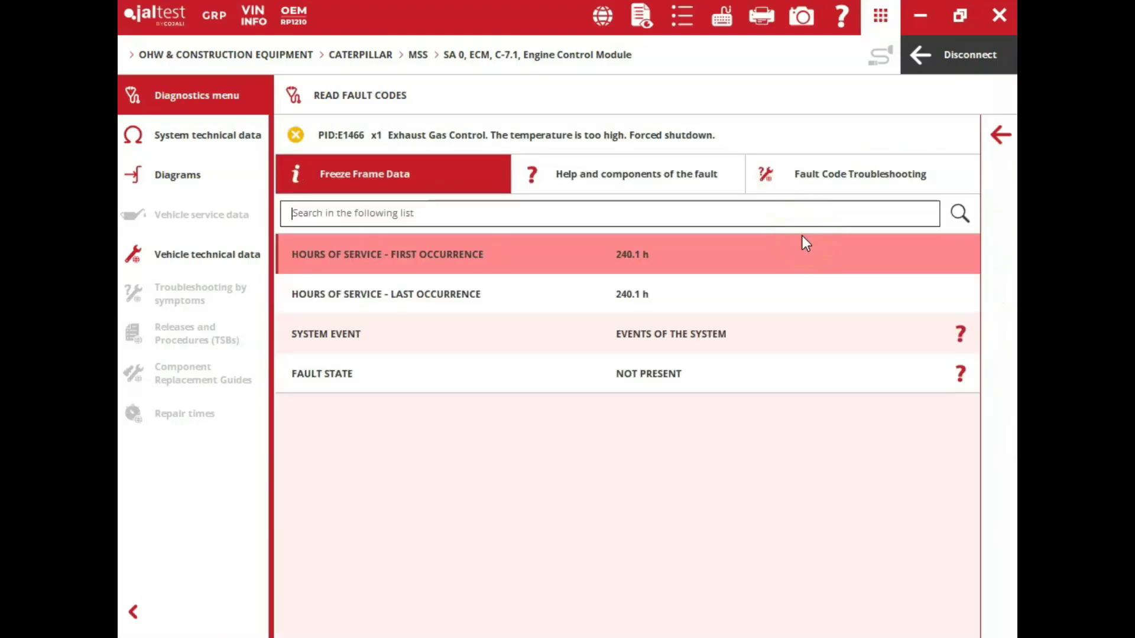
pyautogui.click(719, 299)
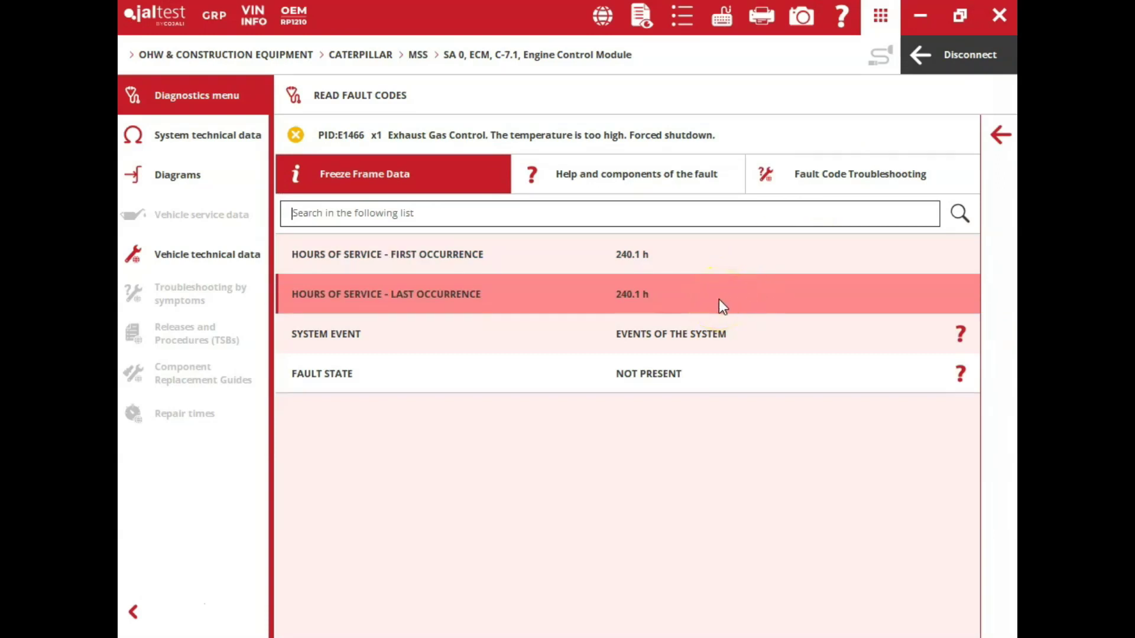
pyautogui.click(697, 270)
pyautogui.click(702, 205)
pyautogui.click(991, 132)
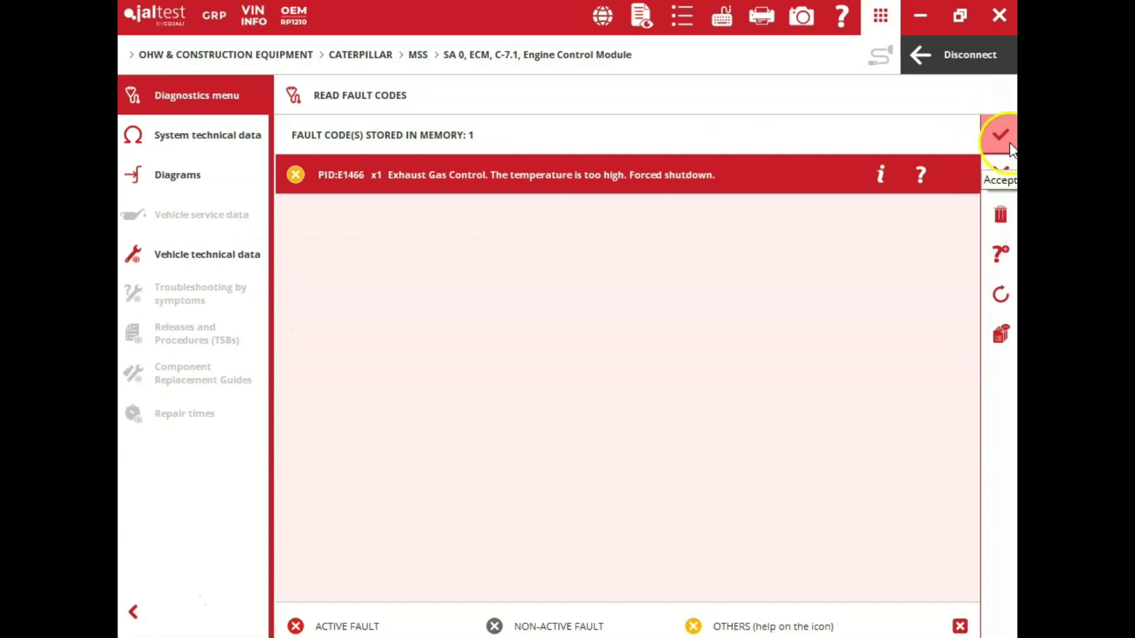
pyautogui.click(1007, 139)
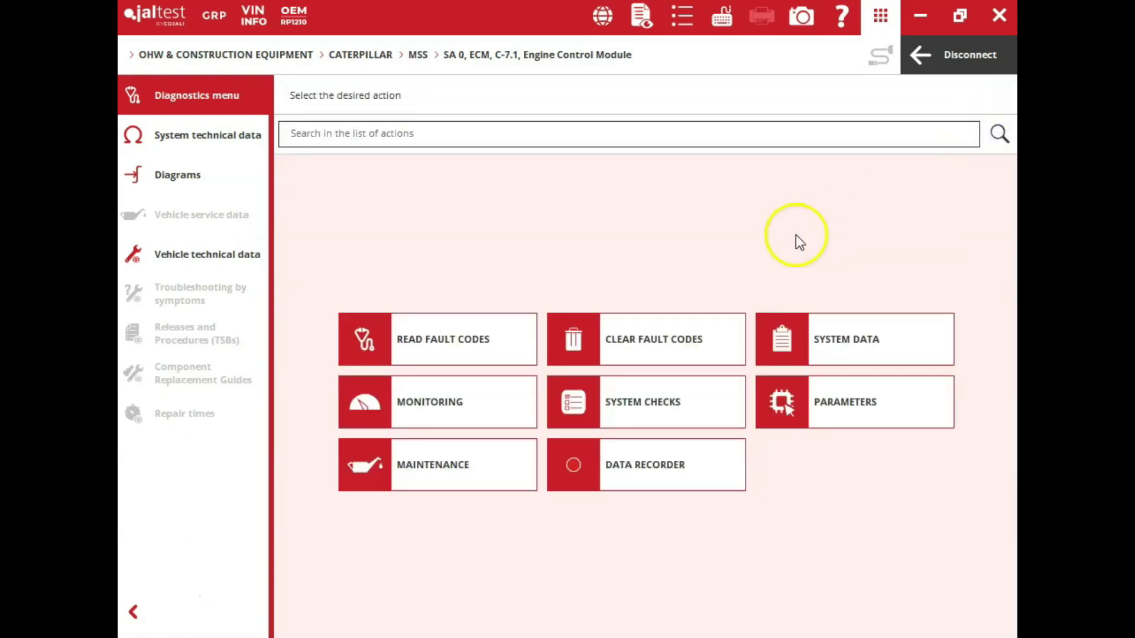
# Review the engine module's ECU identification data under System Data.
pyautogui.click(836, 318)
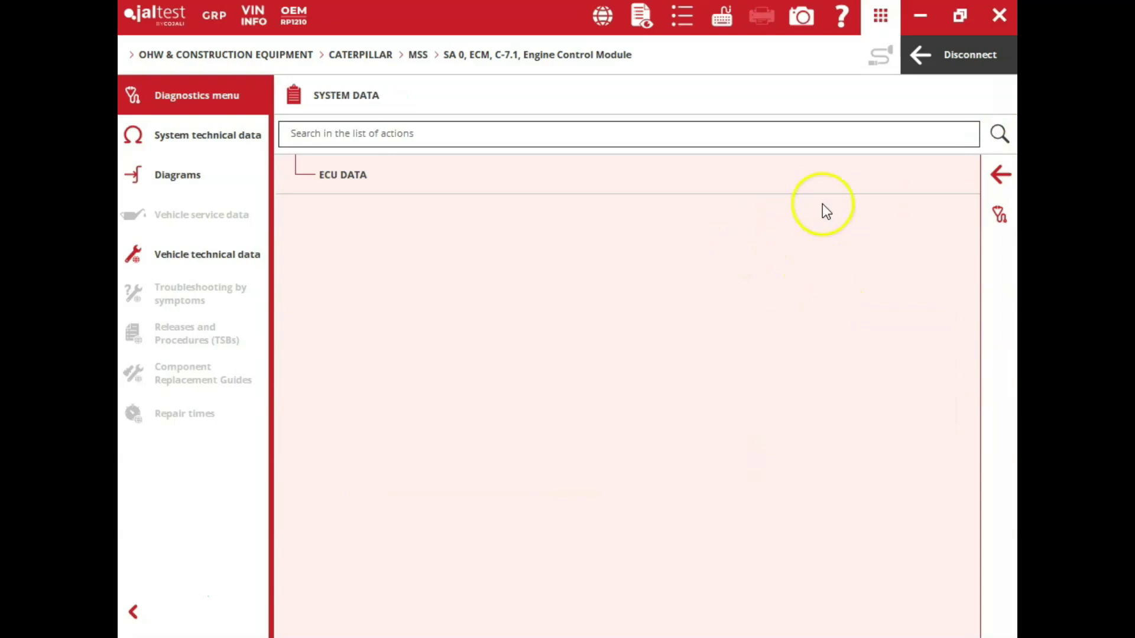
pyautogui.click(827, 181)
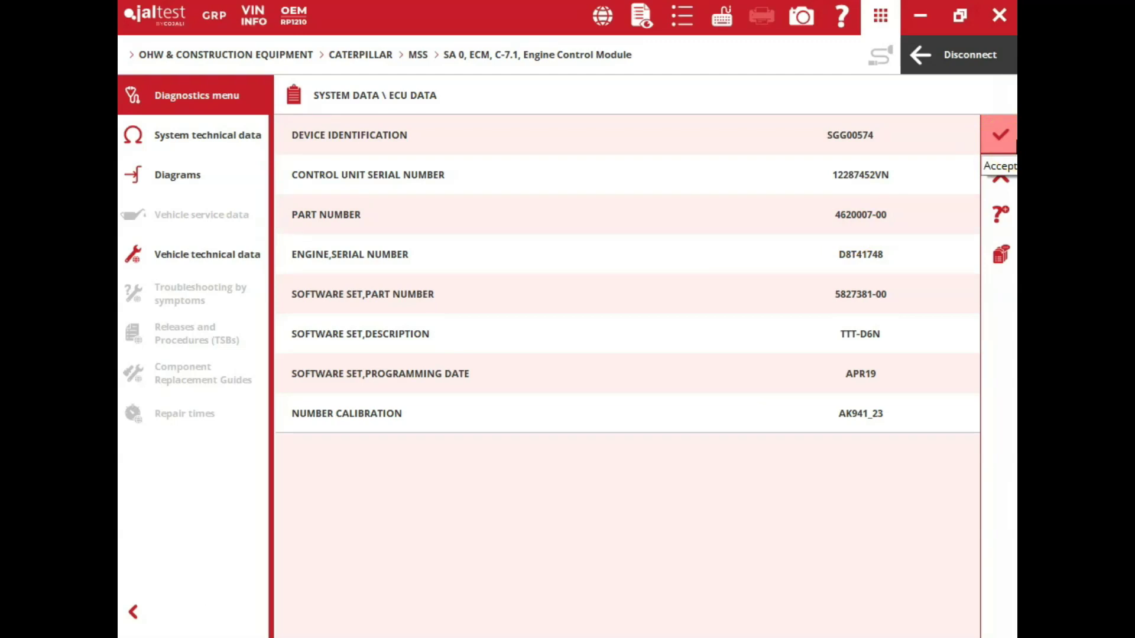
pyautogui.click(1000, 135)
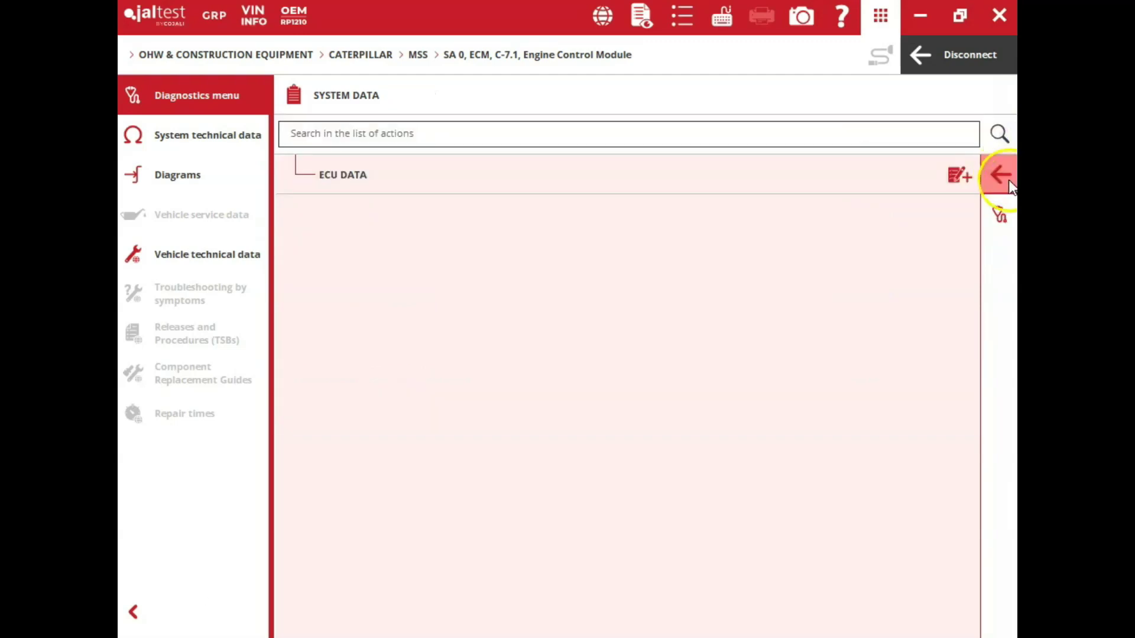
pyautogui.click(1001, 174)
# Select all 93 engine live data parameters and display their values.
pyautogui.click(476, 409)
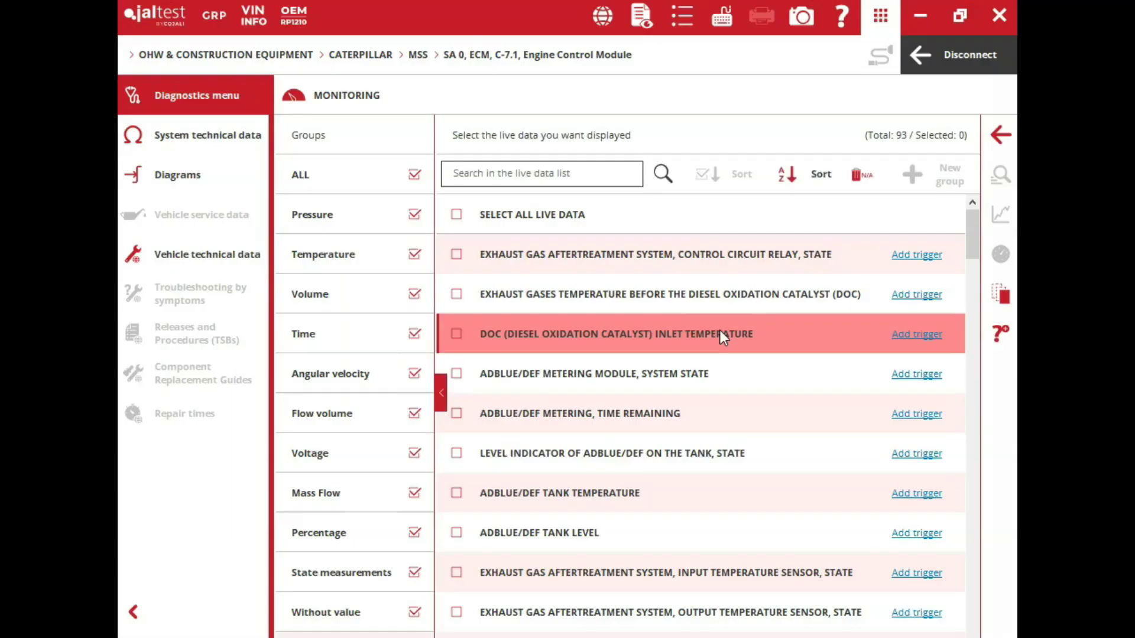
pyautogui.click(461, 214)
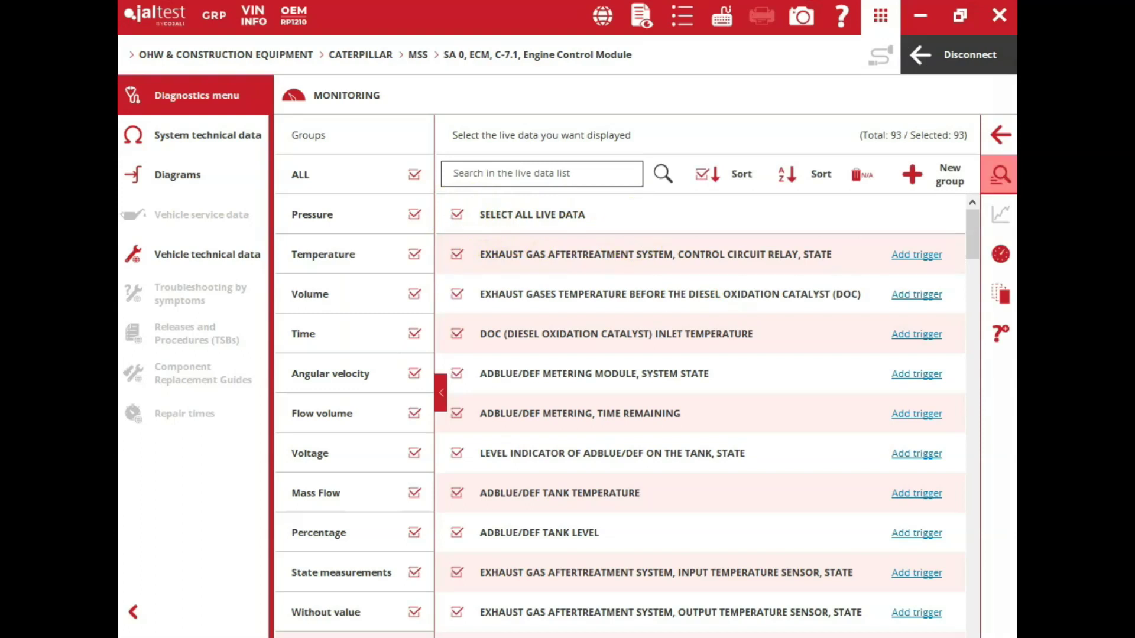
pyautogui.click(1004, 178)
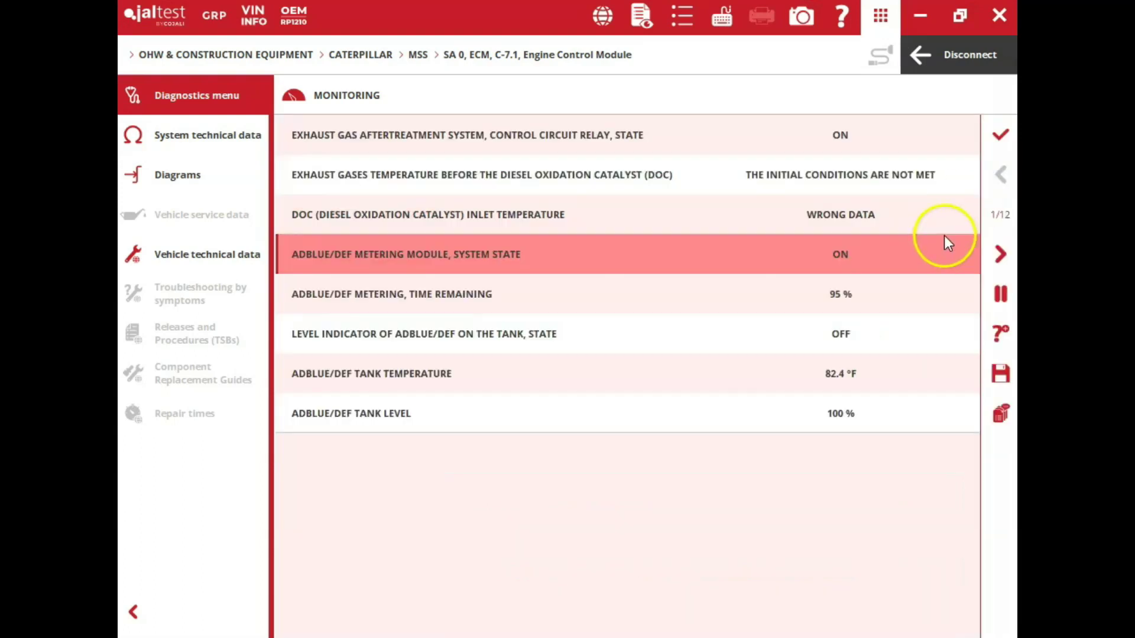
# Page through all 12 pages of engine live readings, then back out to Monitoring.
pyautogui.click(1001, 254)
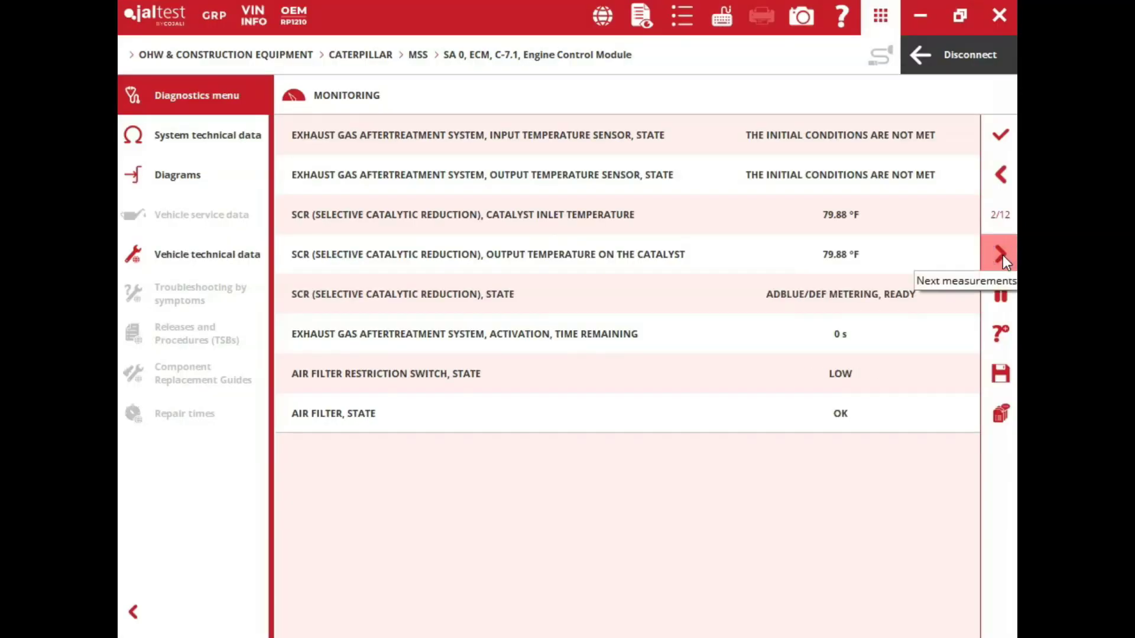
pyautogui.click(1003, 255)
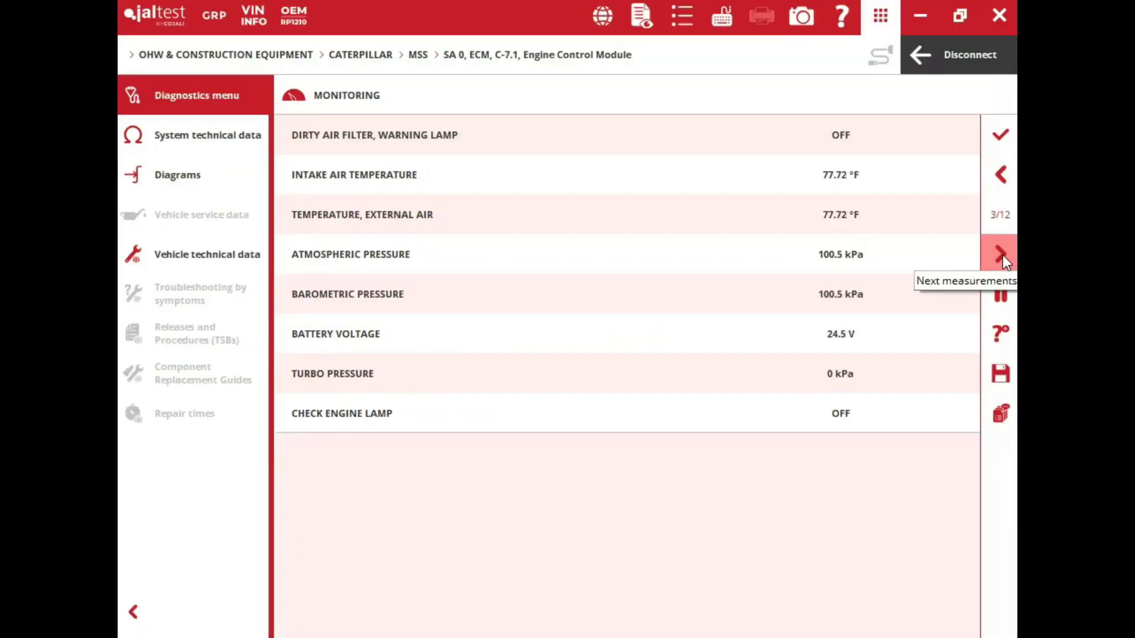
pyautogui.click(1003, 254)
pyautogui.click(1003, 255)
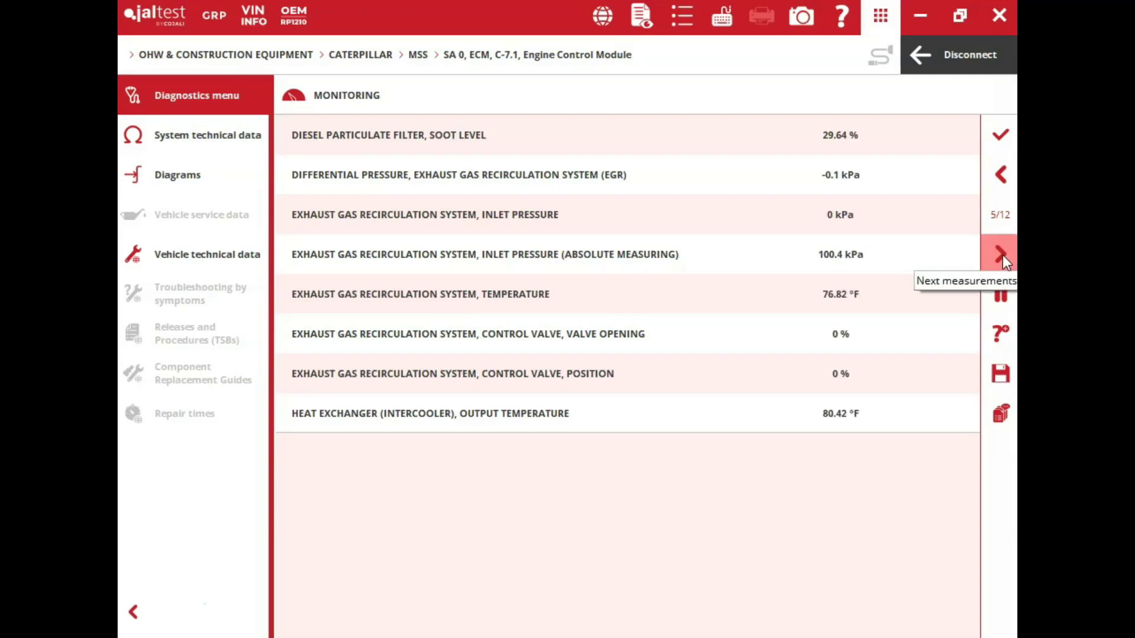
pyautogui.click(1002, 255)
pyautogui.click(1003, 255)
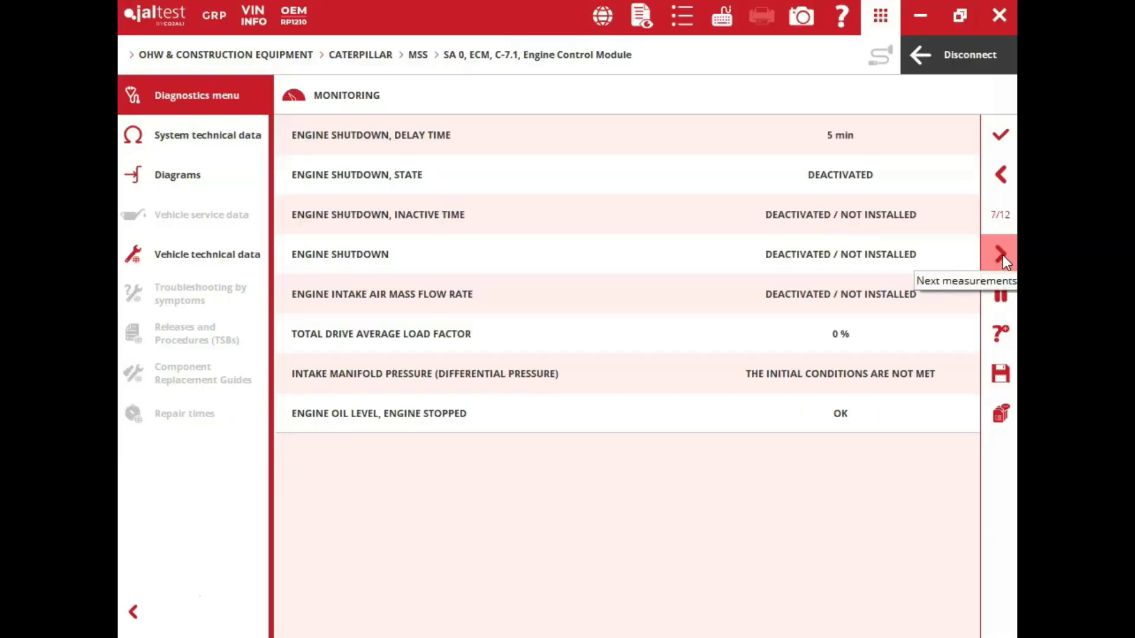
pyautogui.click(1003, 254)
pyautogui.click(1002, 255)
pyautogui.click(1003, 255)
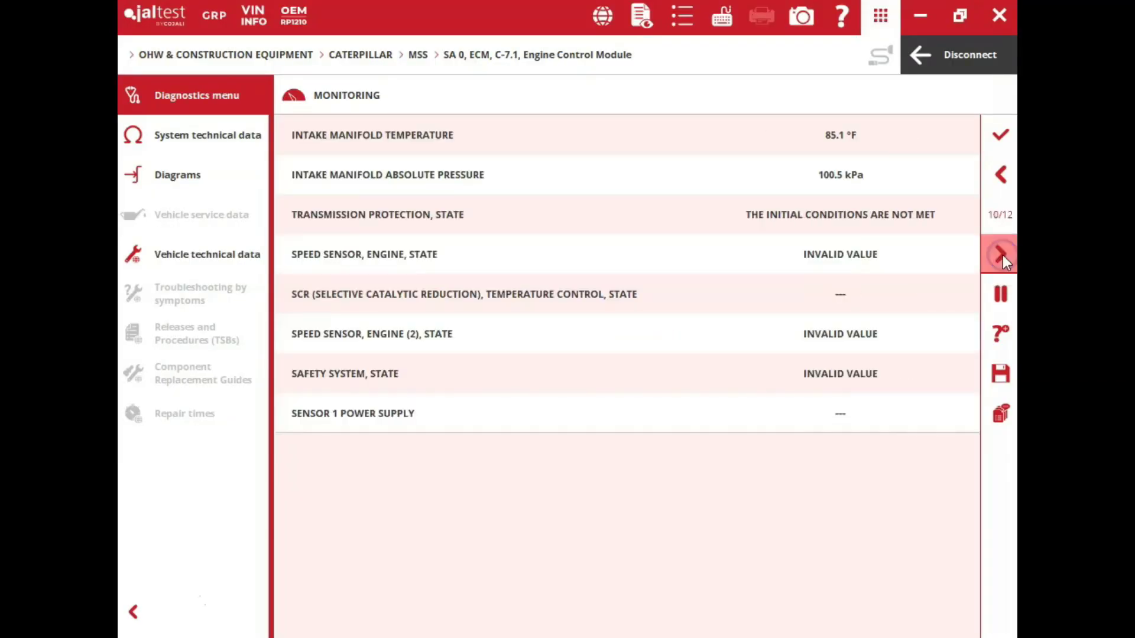
pyautogui.click(1002, 254)
pyautogui.click(1002, 254)
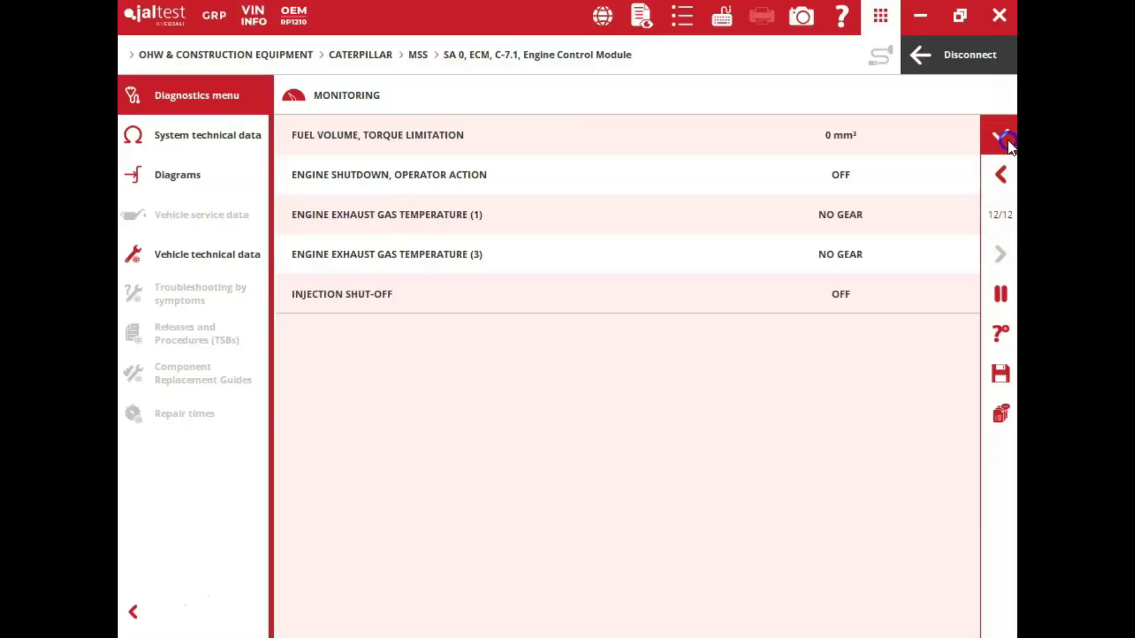
pyautogui.click(1007, 140)
pyautogui.click(1004, 144)
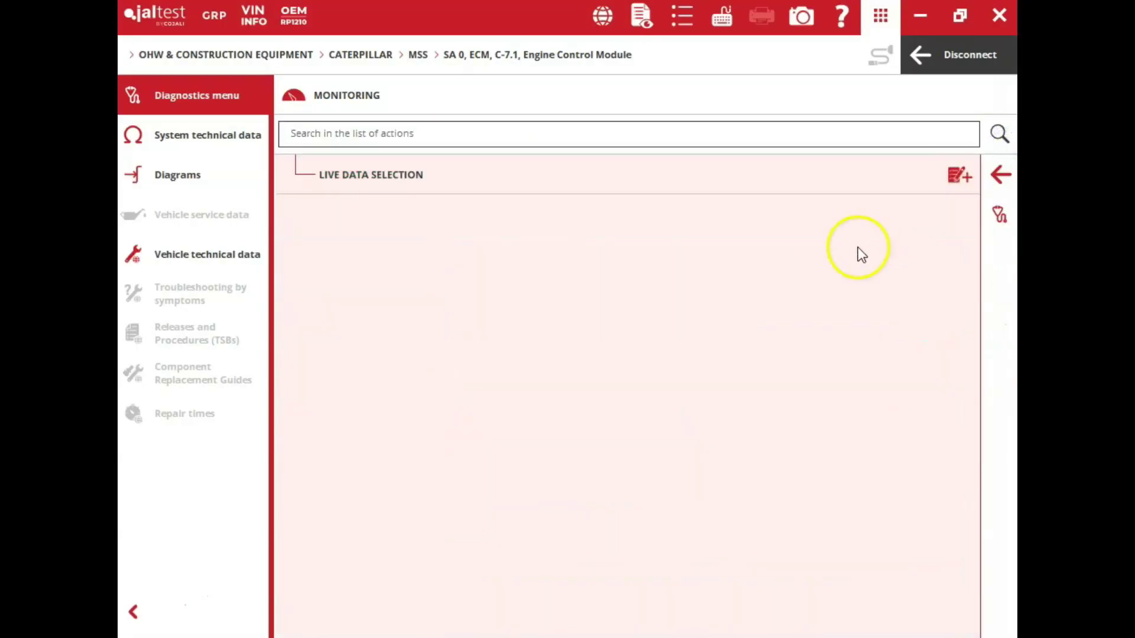
# Browse the engine module's system checks and parameters, expanding the Injectors group.
pyautogui.click(1001, 171)
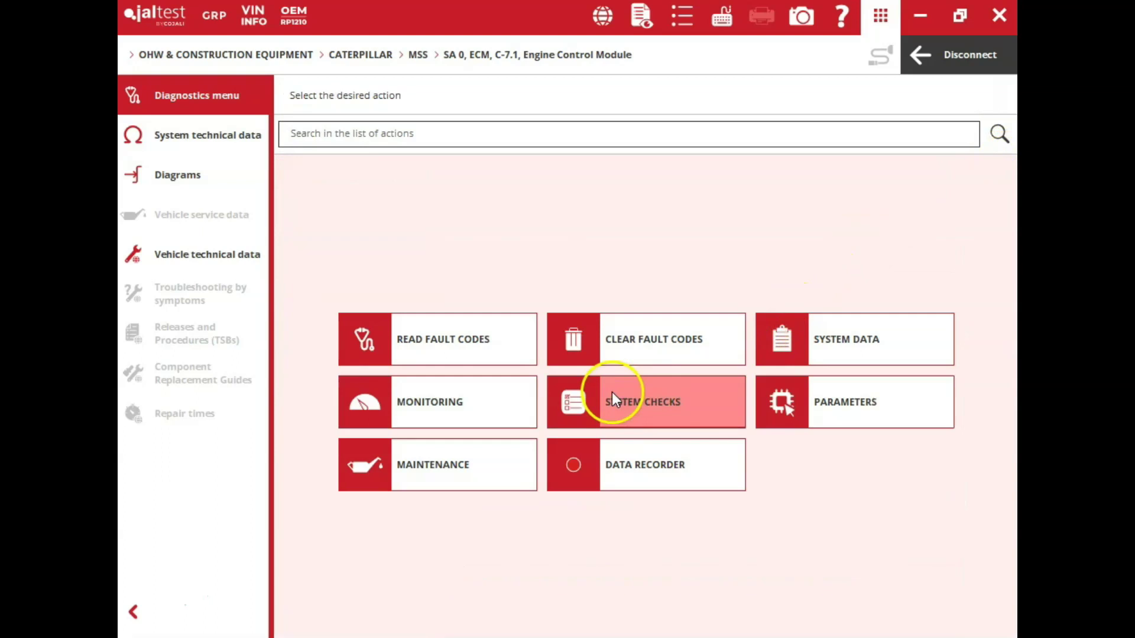
pyautogui.click(650, 394)
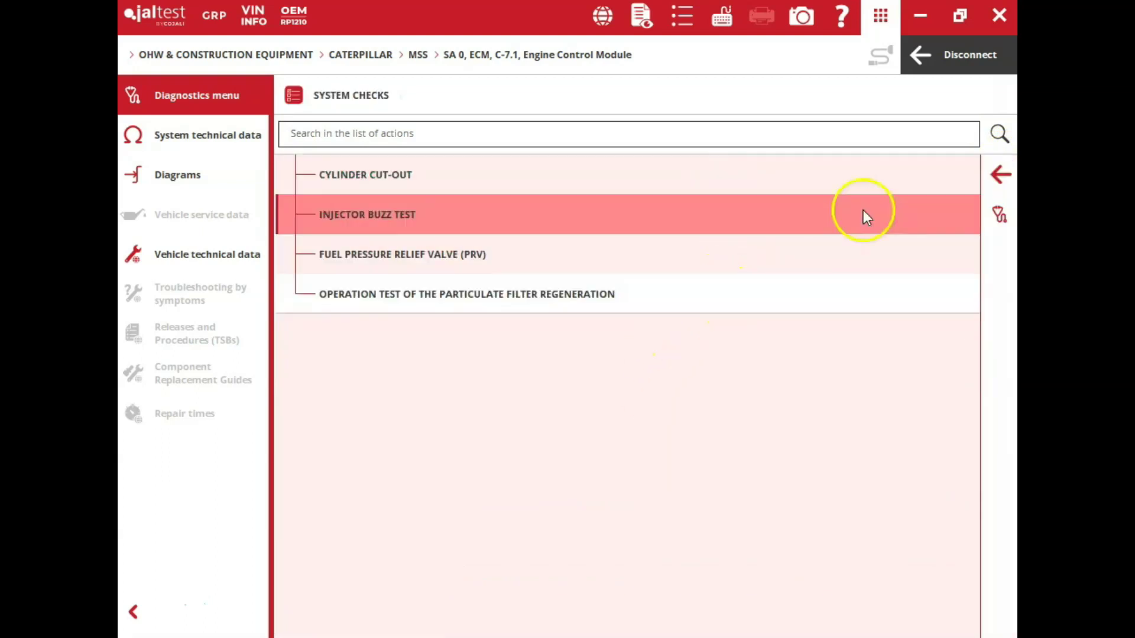
pyautogui.click(993, 180)
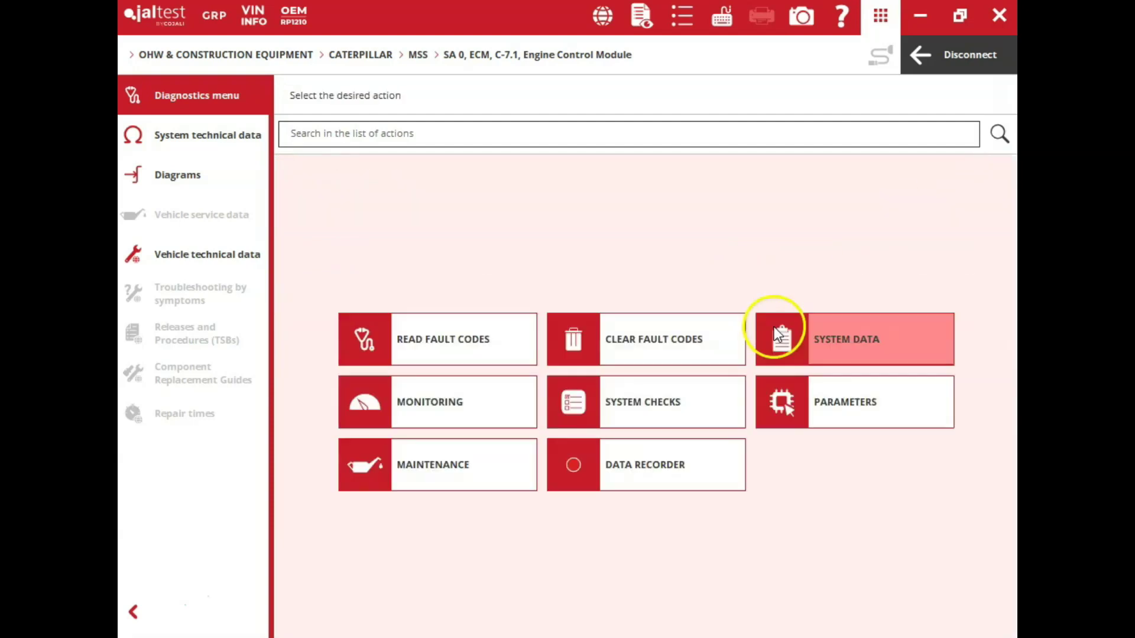
pyautogui.click(853, 394)
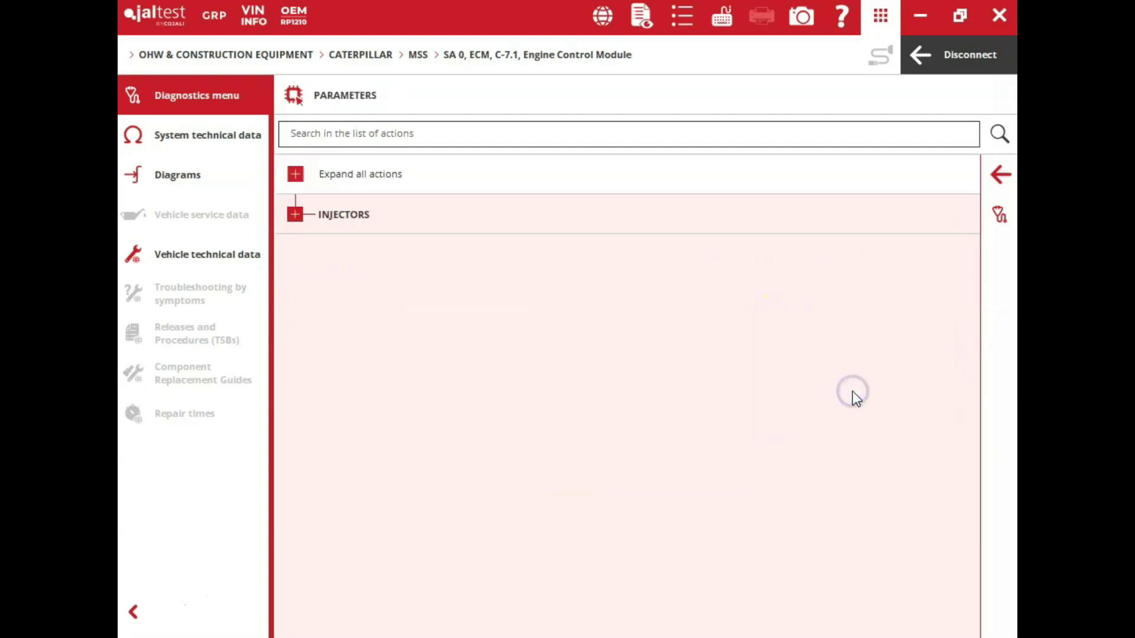
pyautogui.click(298, 214)
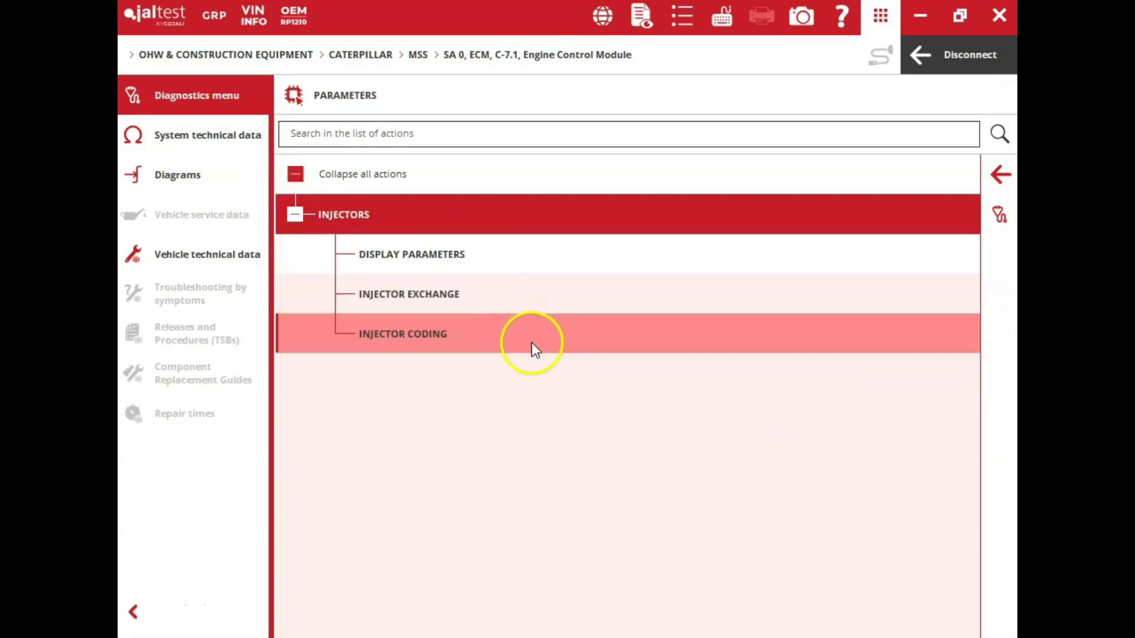
pyautogui.click(999, 173)
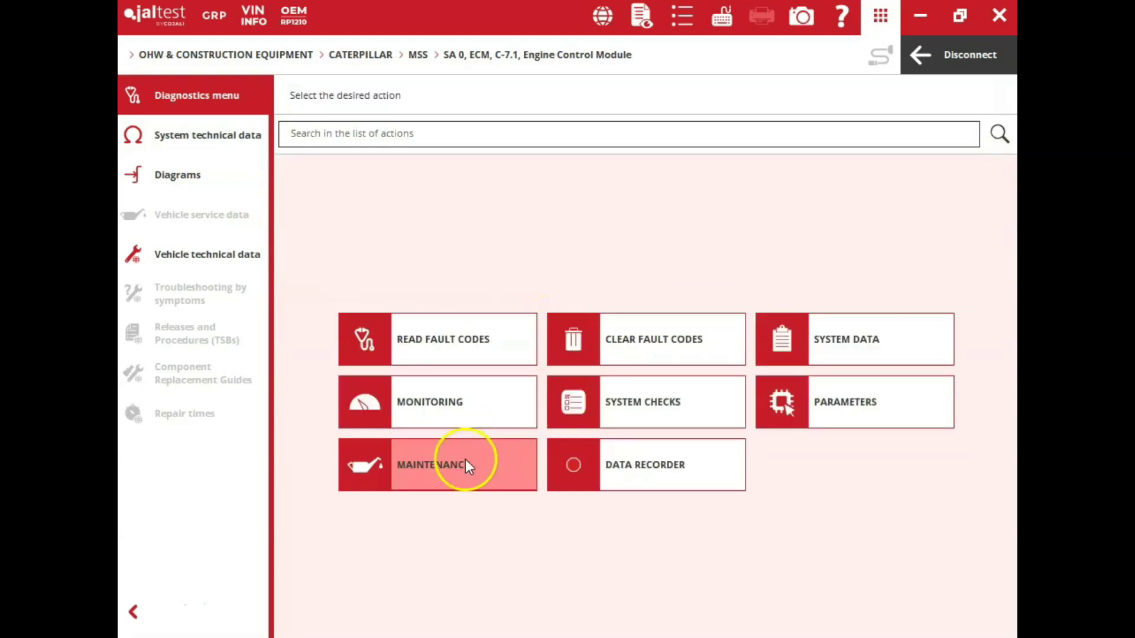
# Review the maintenance actions, then switch to the SA 160 SCR / DEF system.
pyautogui.click(466, 460)
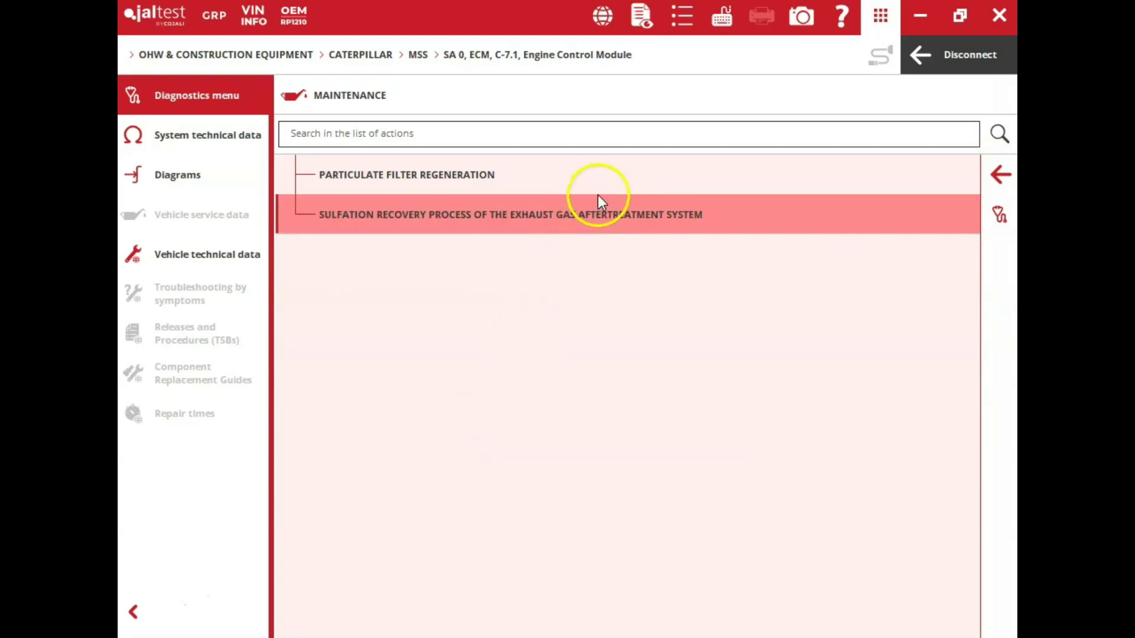
pyautogui.click(1004, 174)
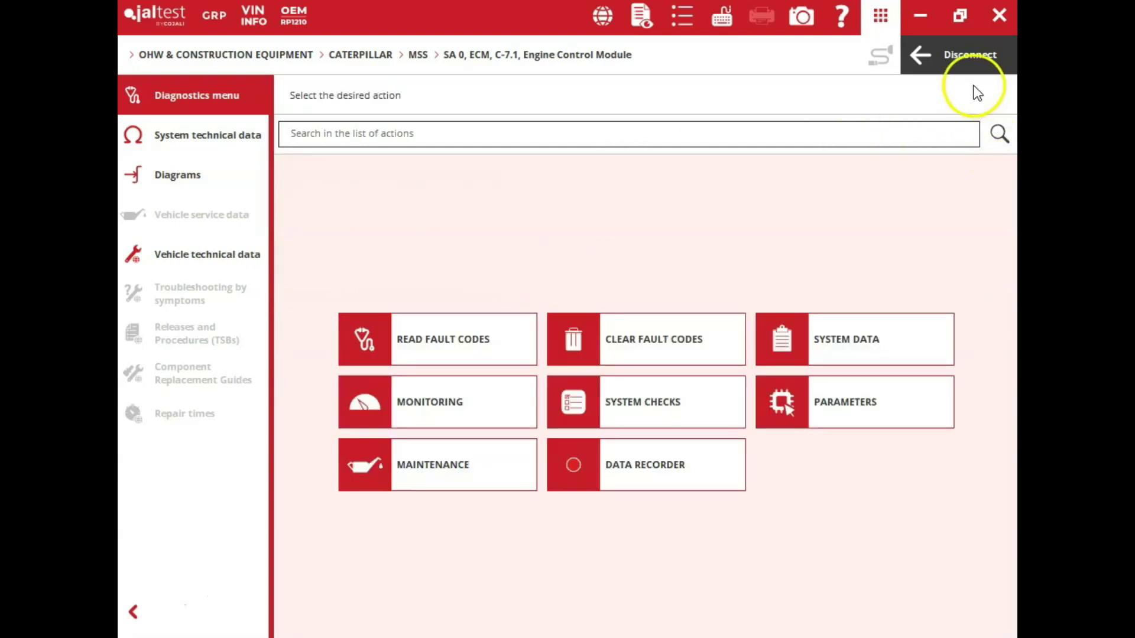
pyautogui.click(970, 61)
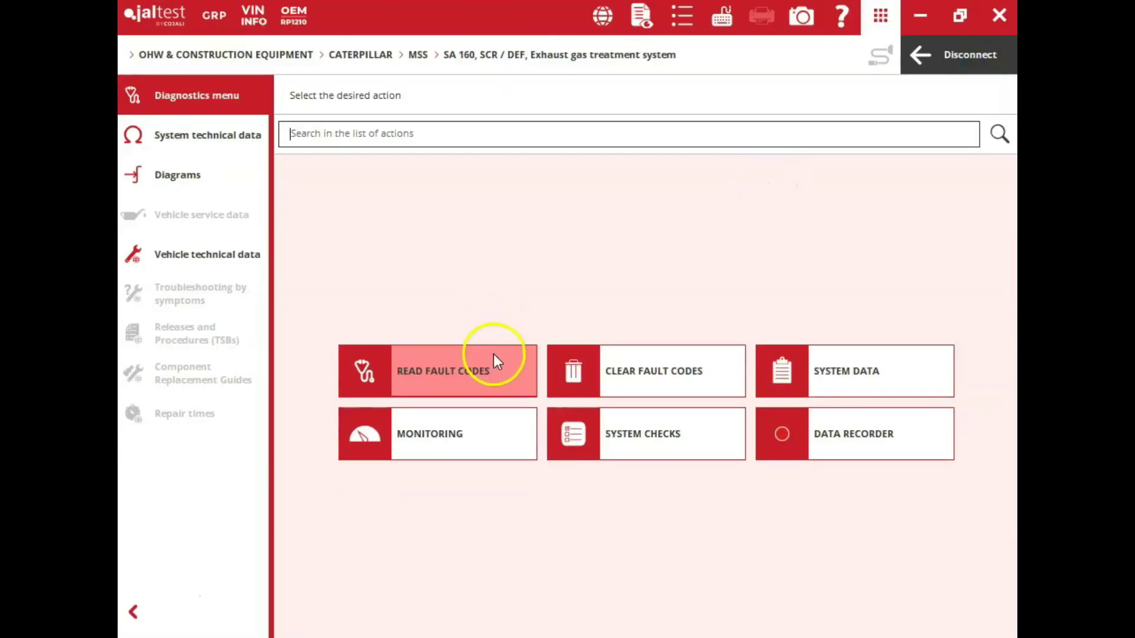
pyautogui.click(481, 431)
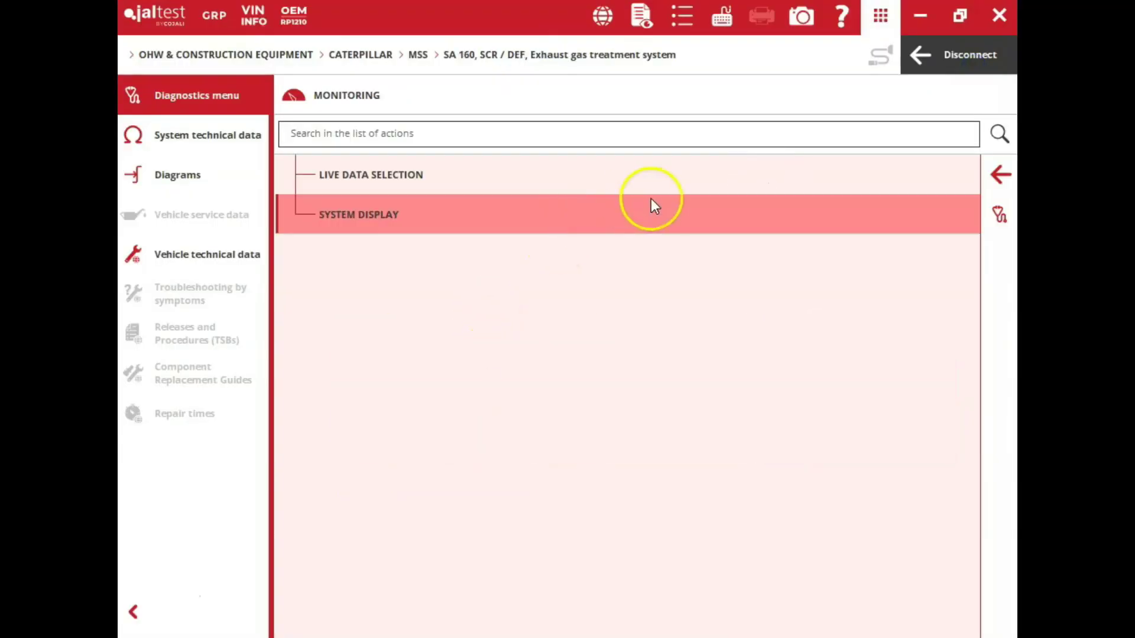
pyautogui.click(705, 173)
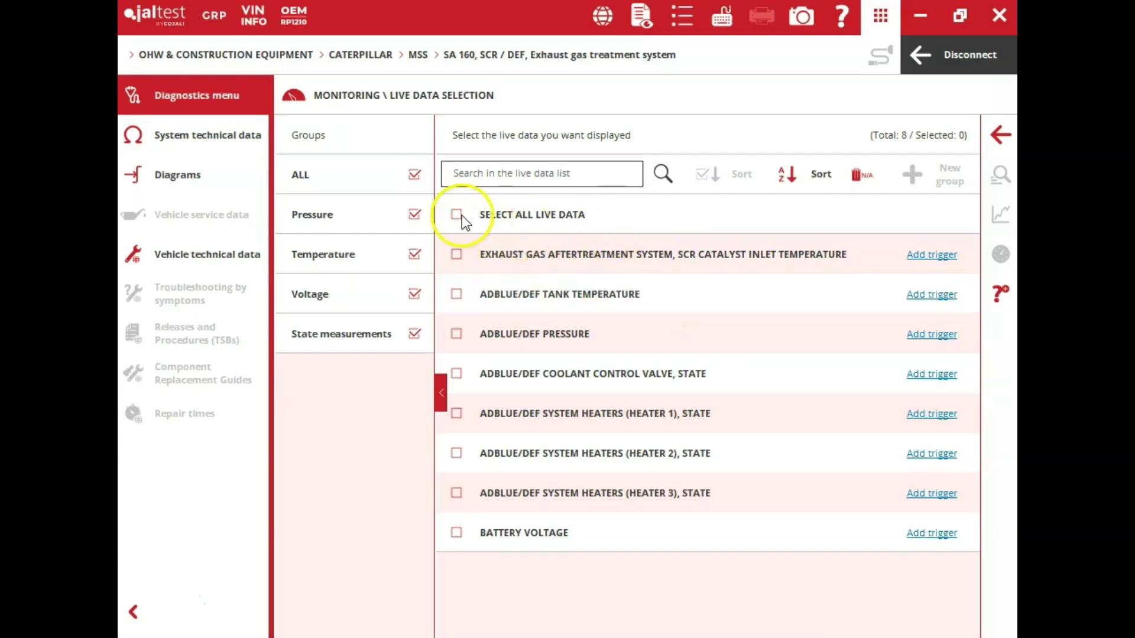
pyautogui.click(460, 216)
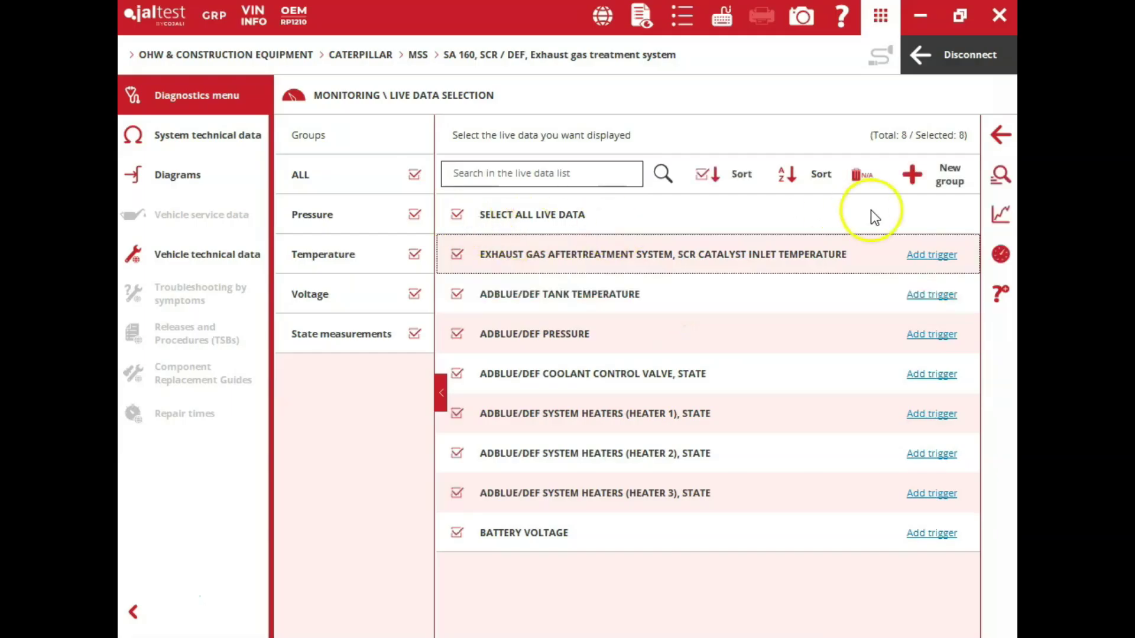
pyautogui.click(1005, 175)
pyautogui.click(904, 291)
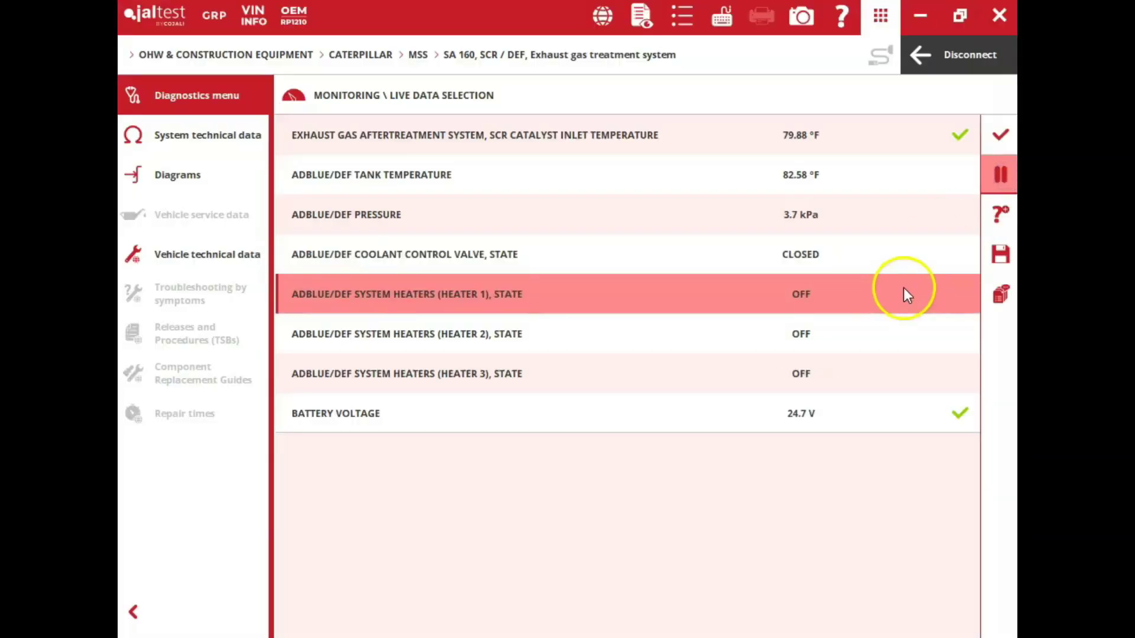
pyautogui.click(1004, 135)
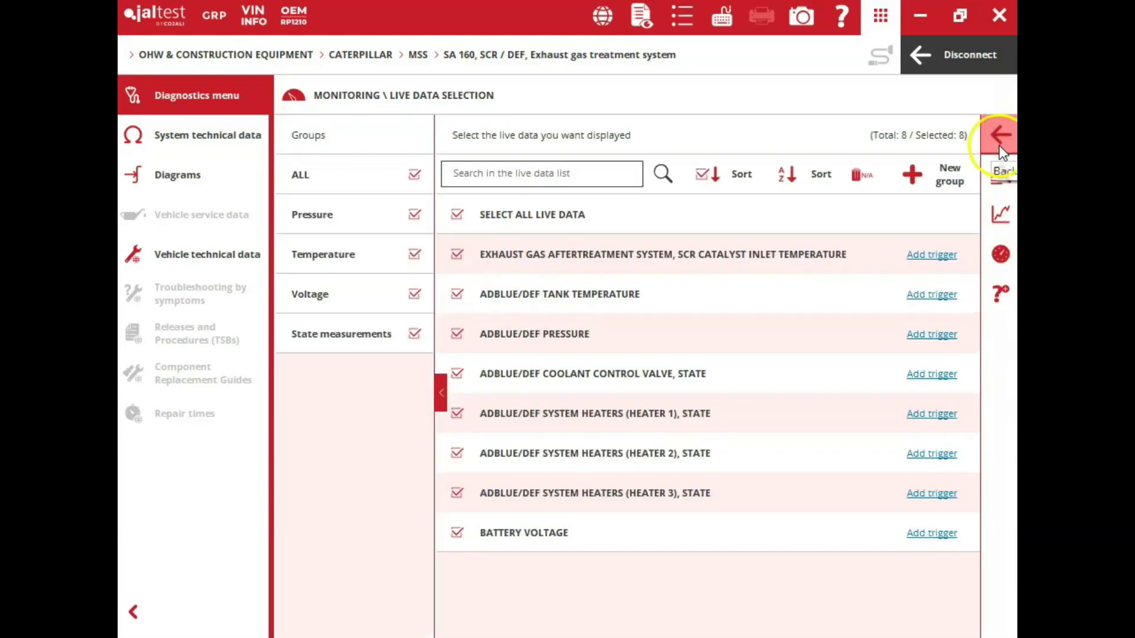
pyautogui.click(1000, 141)
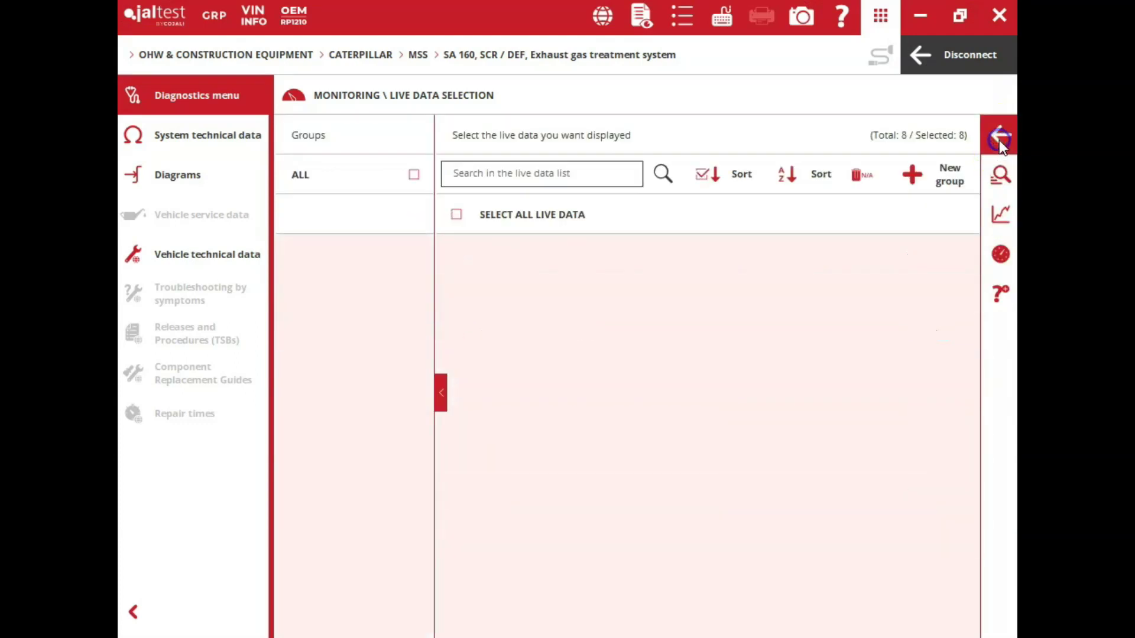
pyautogui.click(734, 228)
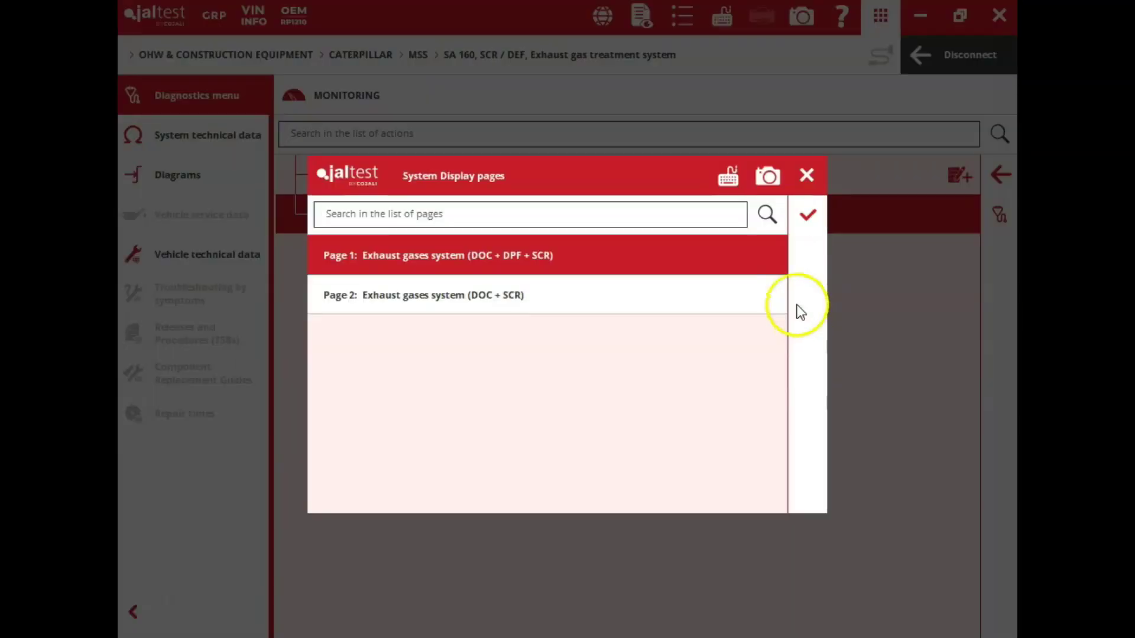
pyautogui.click(801, 216)
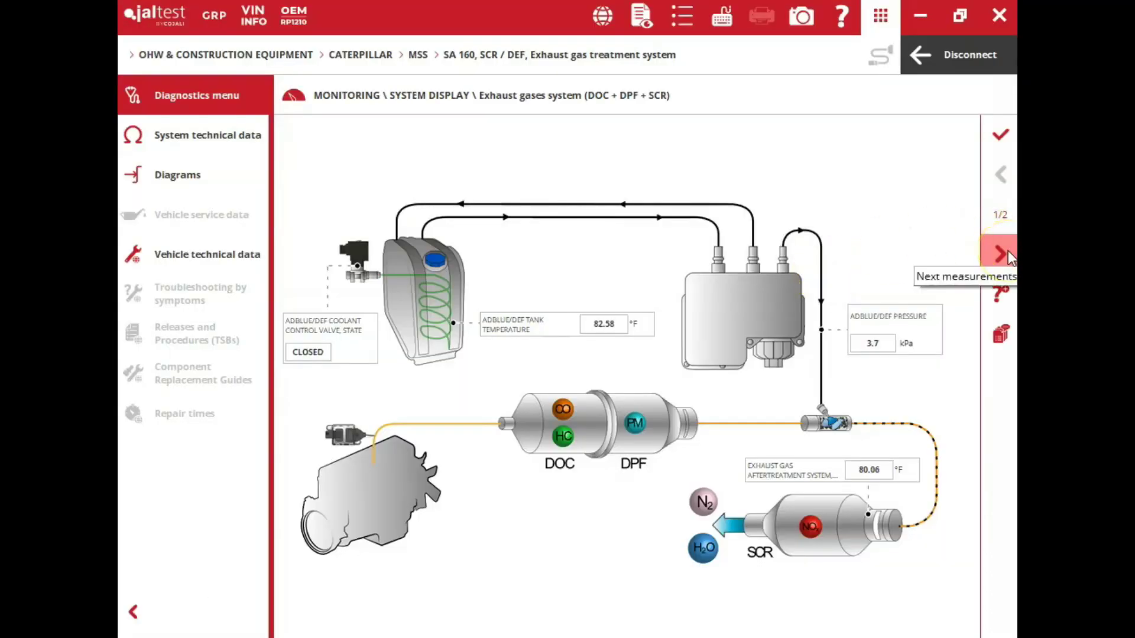
pyautogui.click(1000, 254)
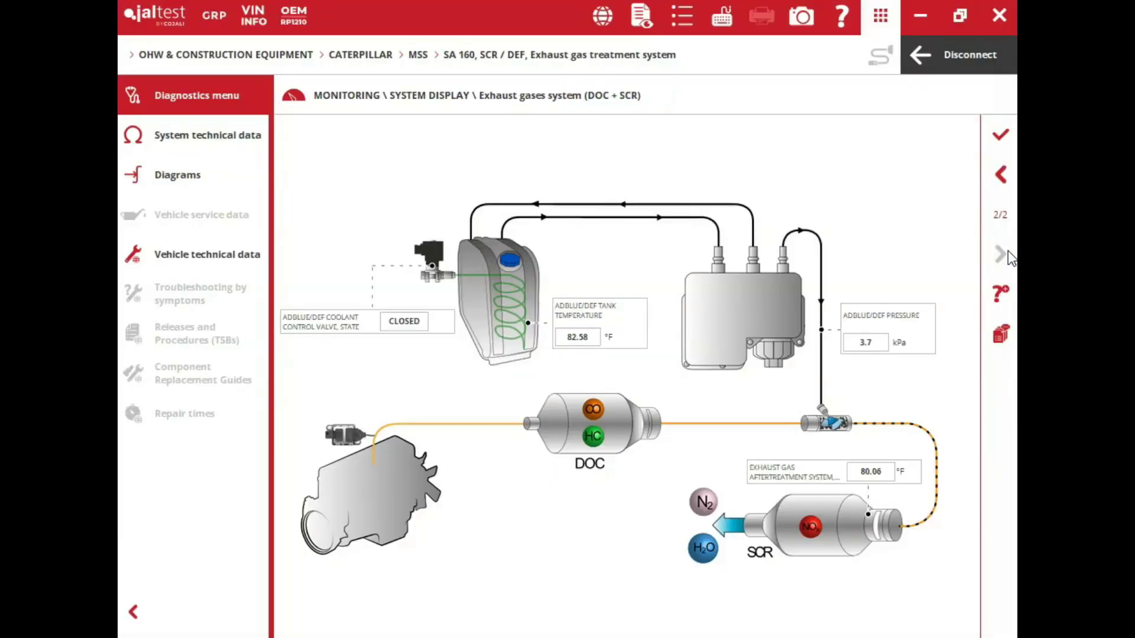
pyautogui.click(1007, 145)
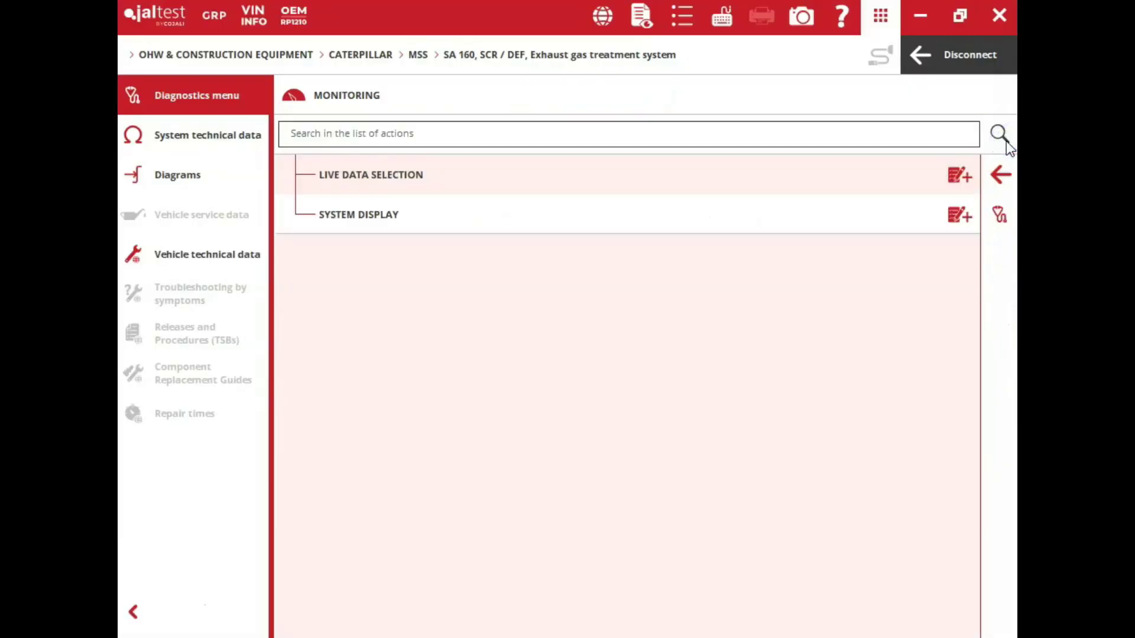
pyautogui.click(1001, 177)
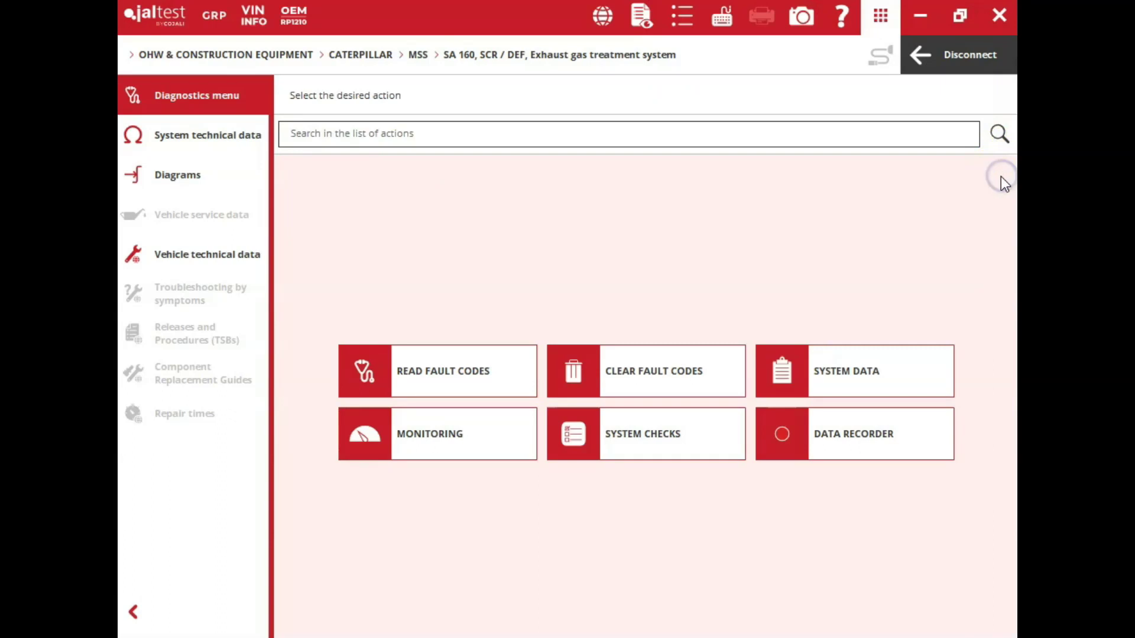
# Review the SCR system checks list, then disconnect from the SCR / DEF system.
pyautogui.click(627, 426)
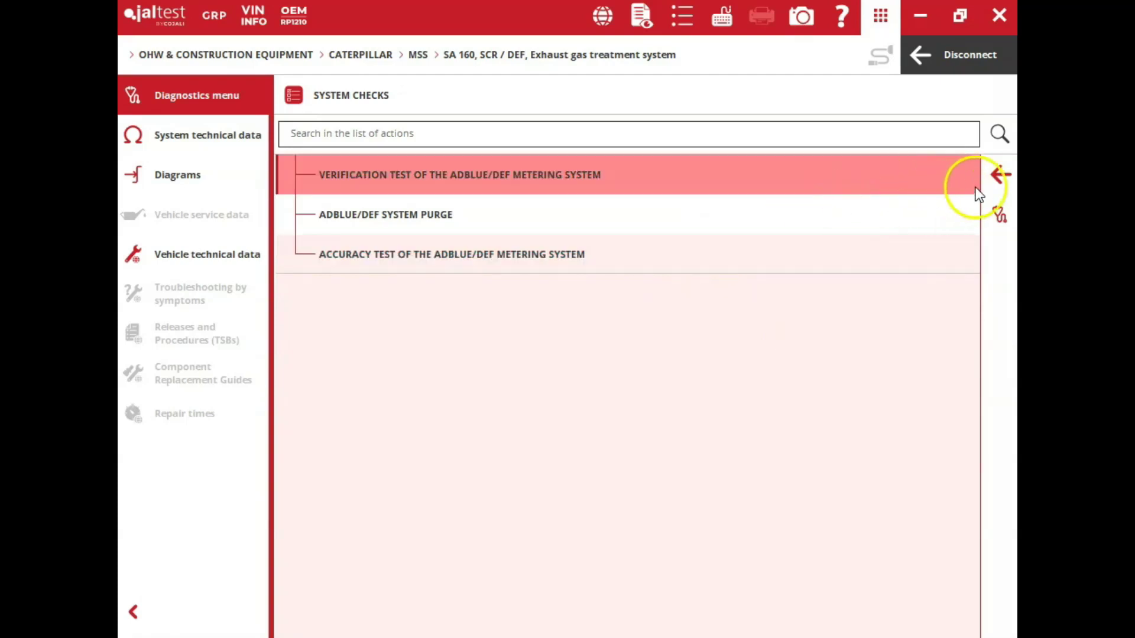
pyautogui.click(1001, 175)
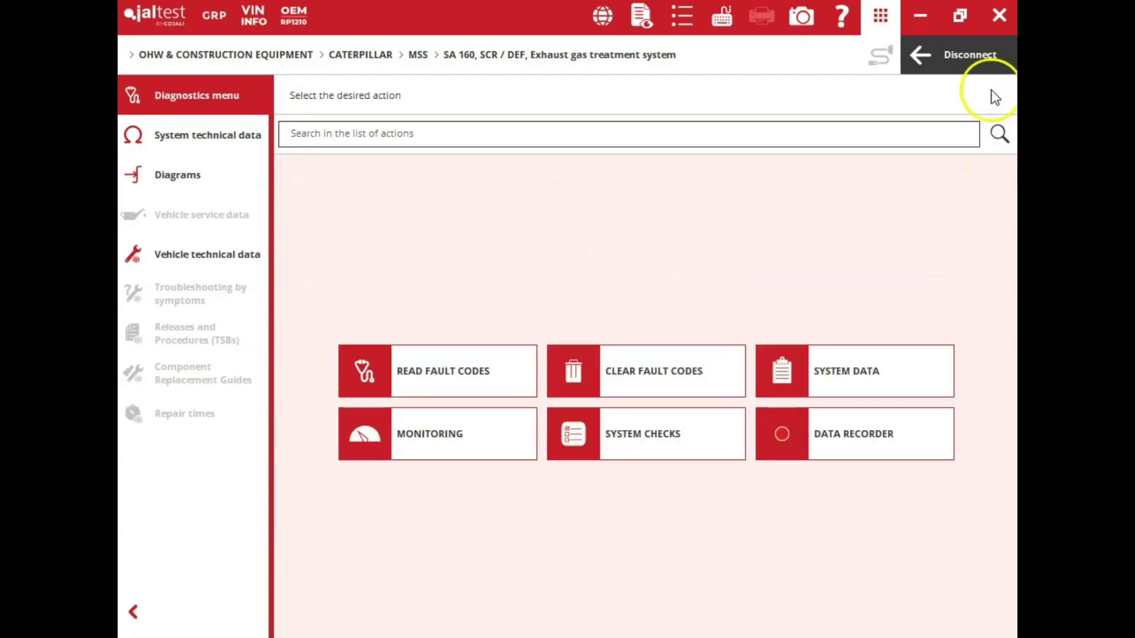
pyautogui.click(982, 65)
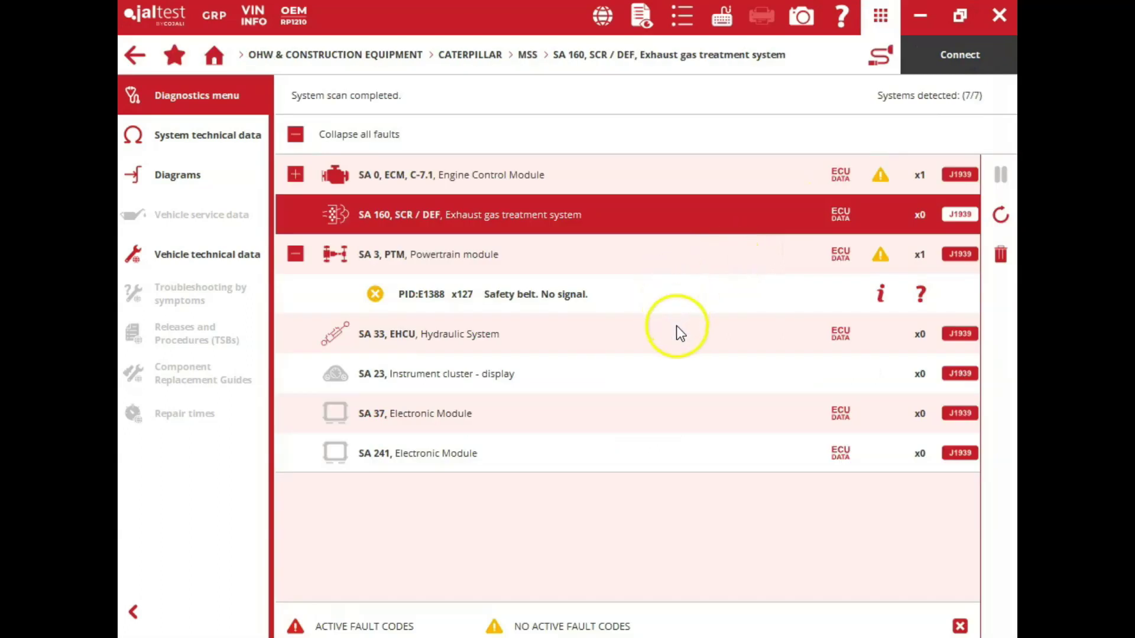
# Connect to the SA 33 EHCU Hydraulic System from the detected systems list.
pyautogui.click(669, 258)
pyautogui.click(669, 259)
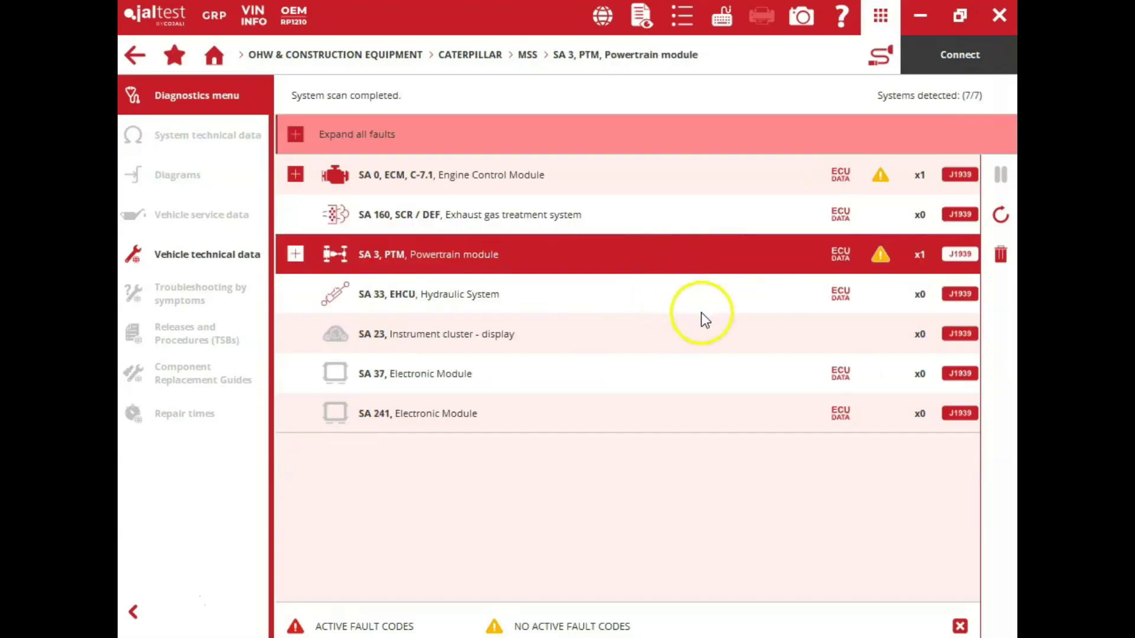
pyautogui.click(707, 306)
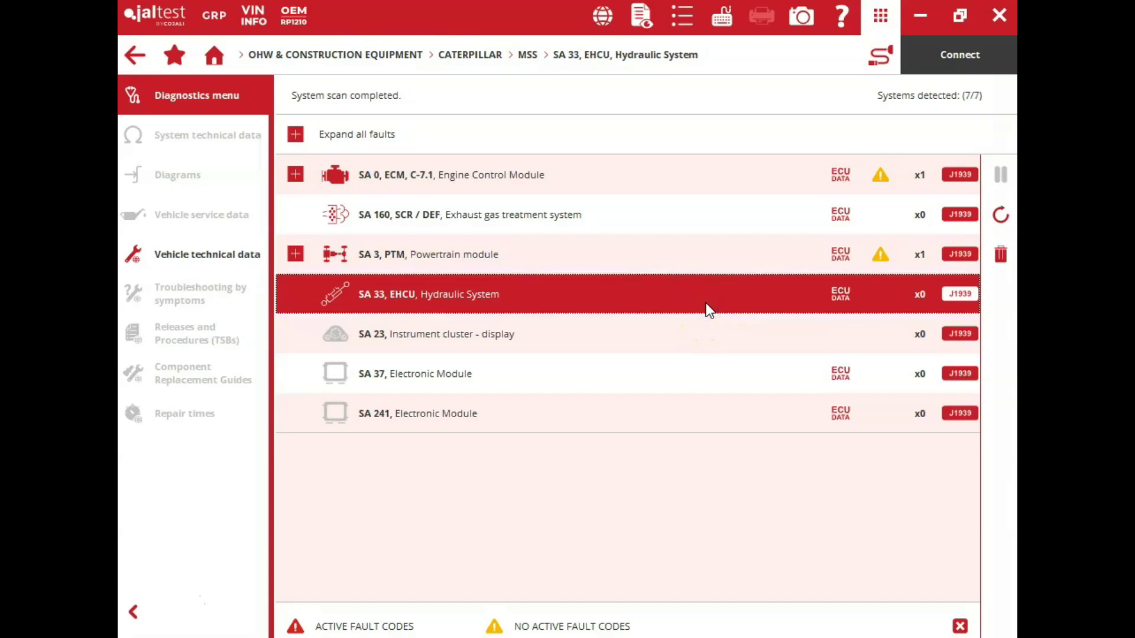
pyautogui.doubleClick(709, 310)
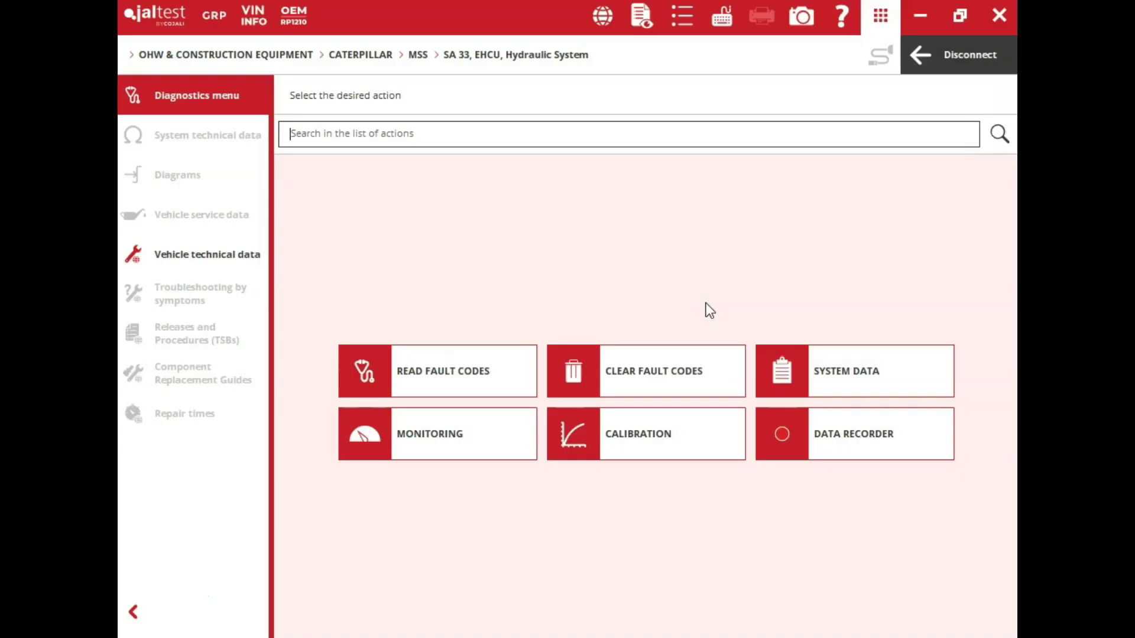
# Confirm the SA 33 hydraulic ECU has no stored faults and review its ECU identification data.
pyautogui.click(497, 360)
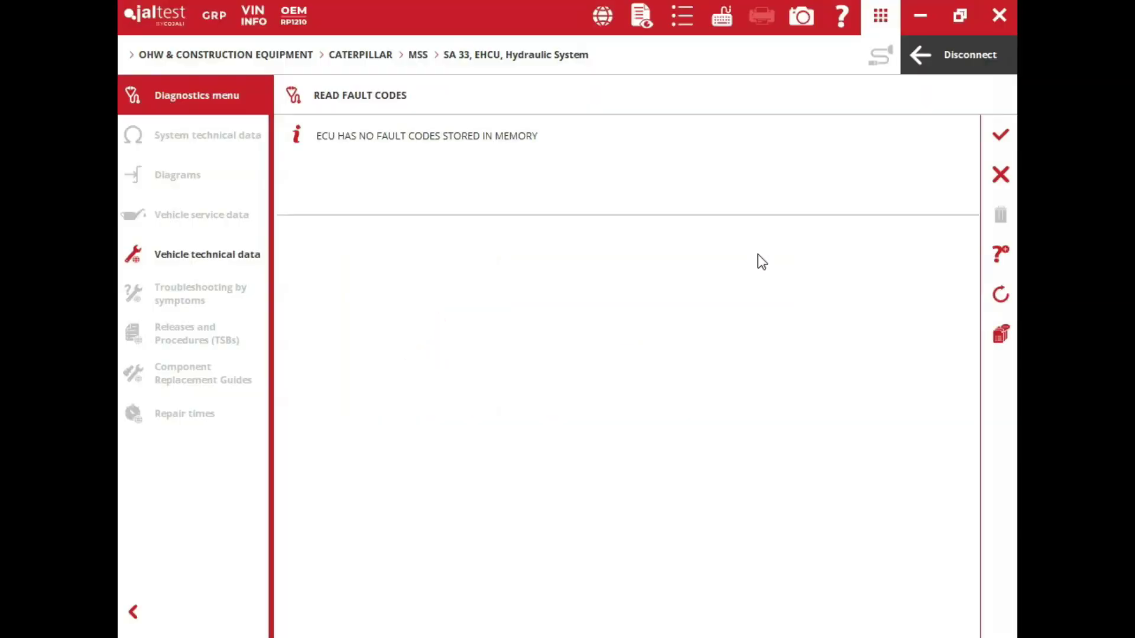
pyautogui.click(1000, 176)
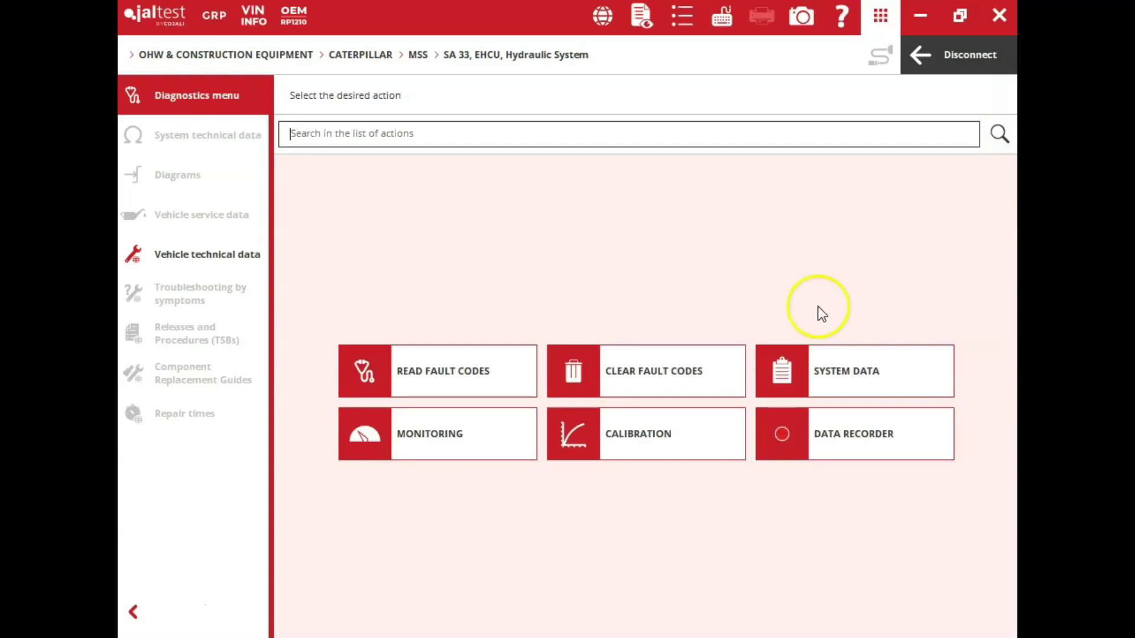
pyautogui.click(833, 373)
pyautogui.click(790, 185)
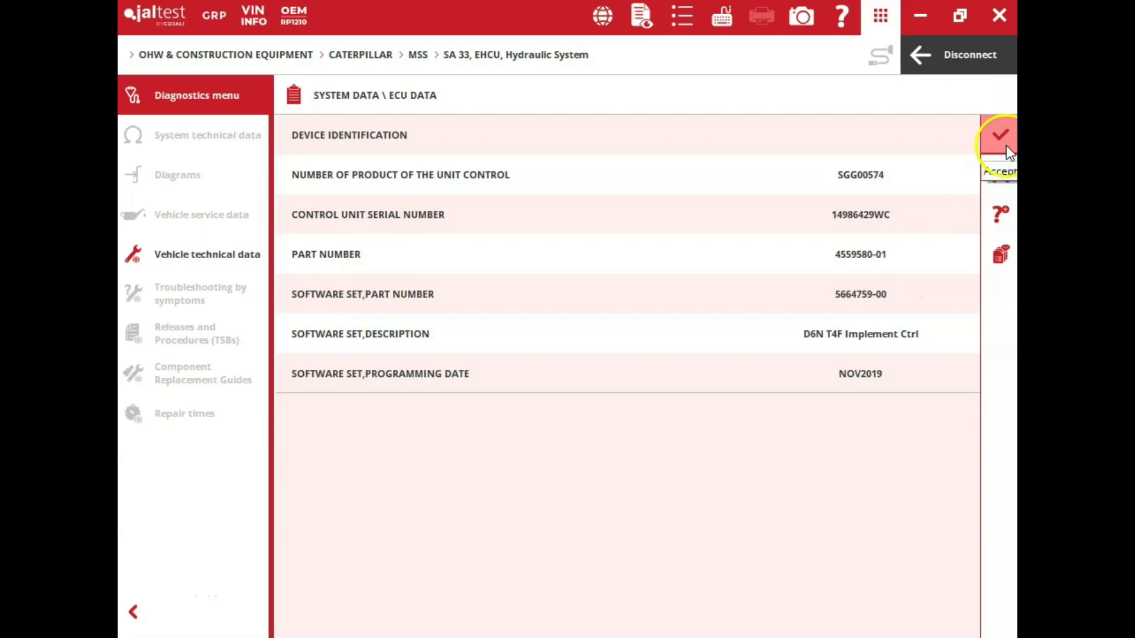
pyautogui.click(1006, 146)
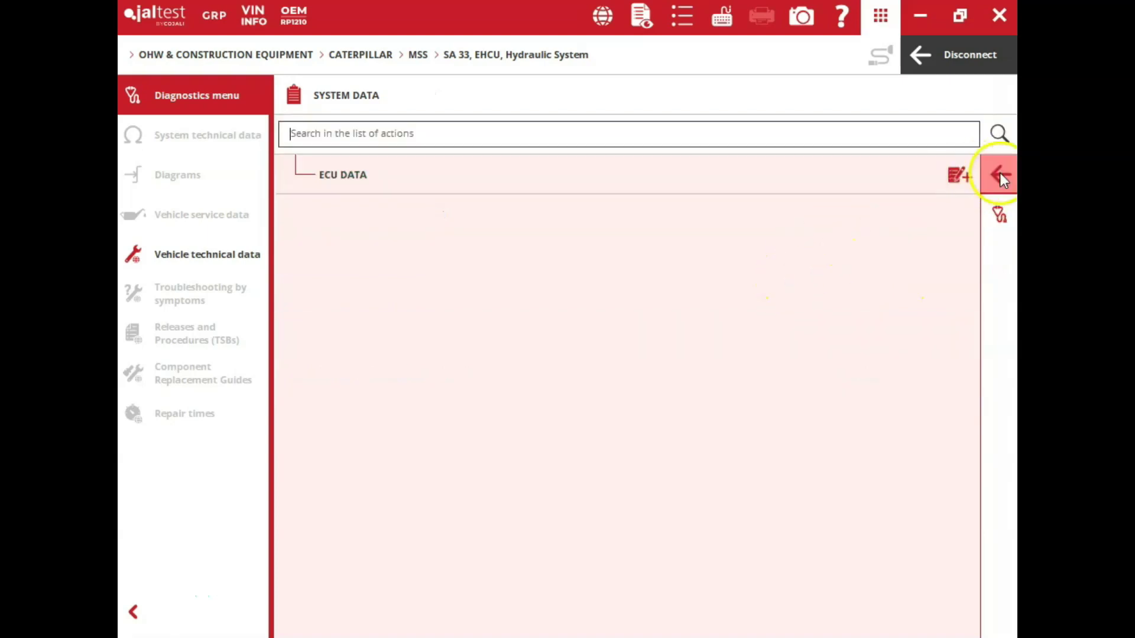
pyautogui.click(999, 173)
pyautogui.click(408, 443)
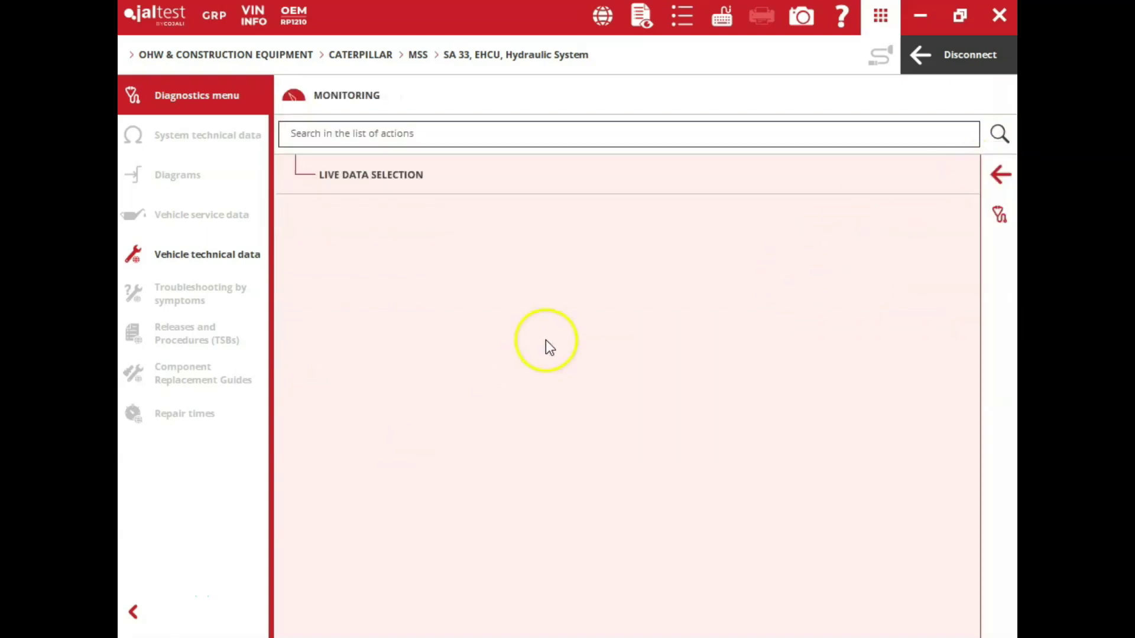
# Select all 100 hydraulic live parameters and page their values through to 8/13.
pyautogui.click(584, 182)
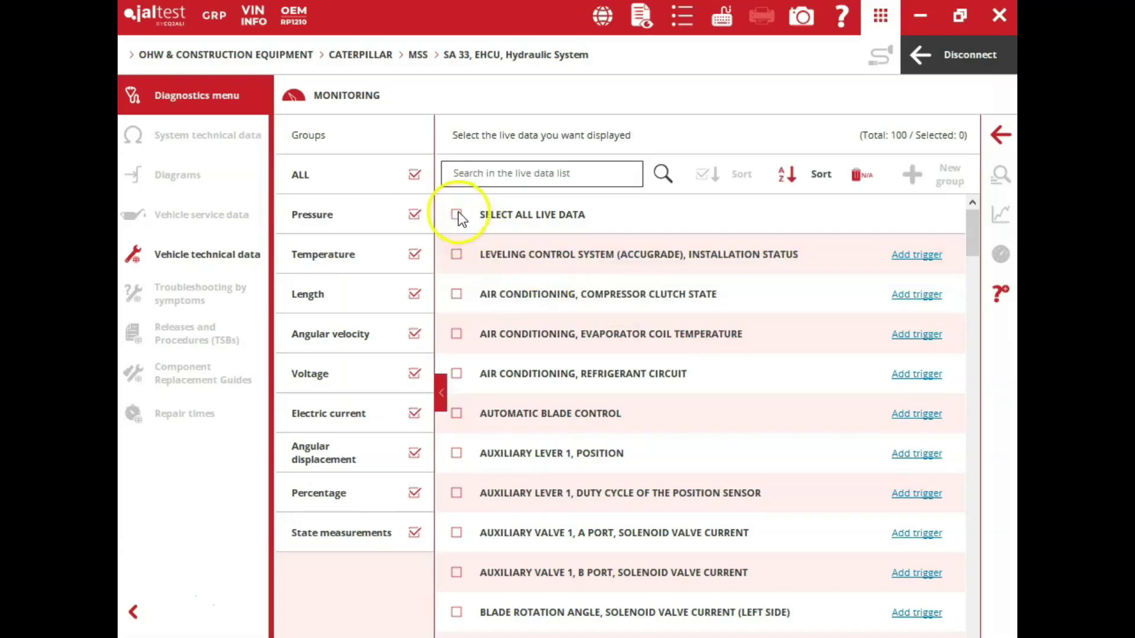
pyautogui.click(458, 214)
pyautogui.click(1004, 177)
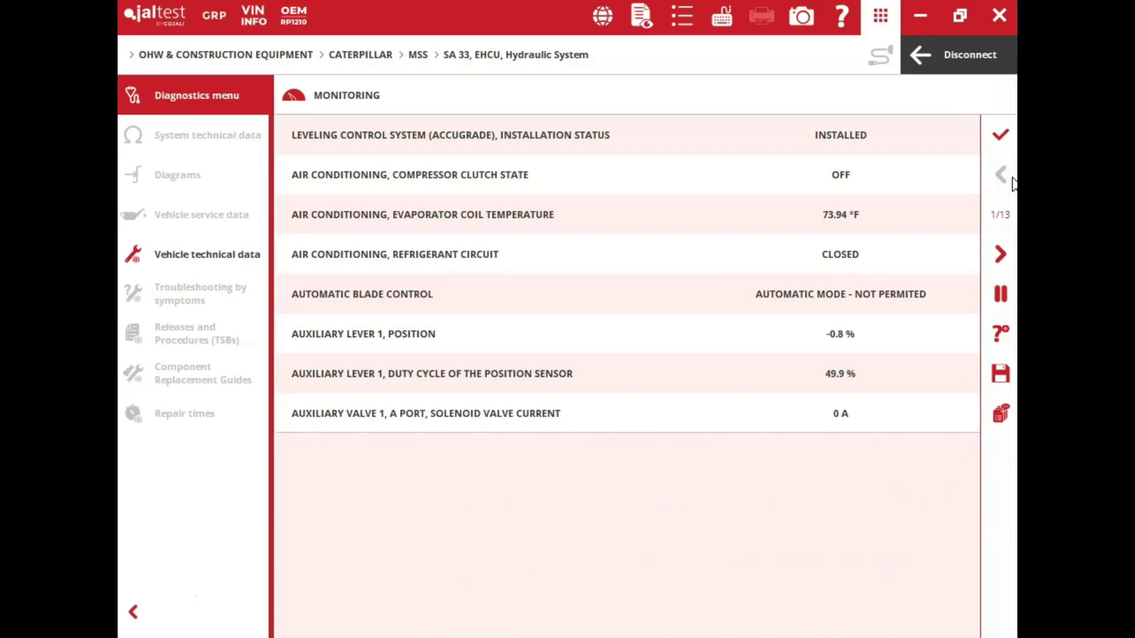
pyautogui.click(1014, 231)
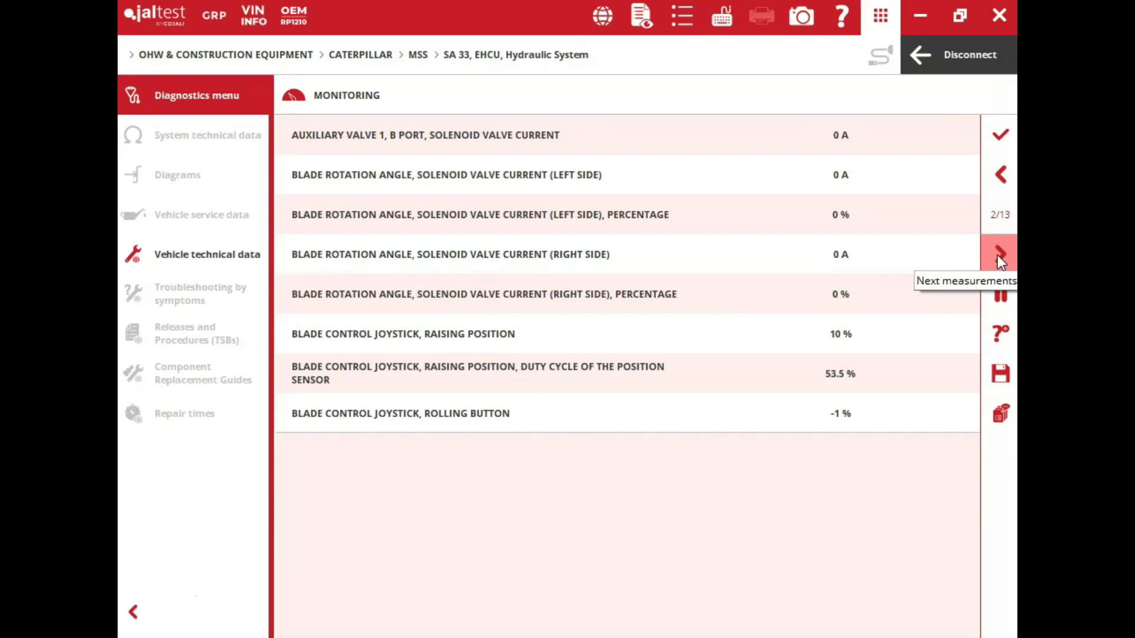
pyautogui.click(997, 256)
pyautogui.click(997, 256)
pyautogui.click(997, 255)
pyautogui.click(998, 256)
pyautogui.click(998, 255)
pyautogui.click(998, 256)
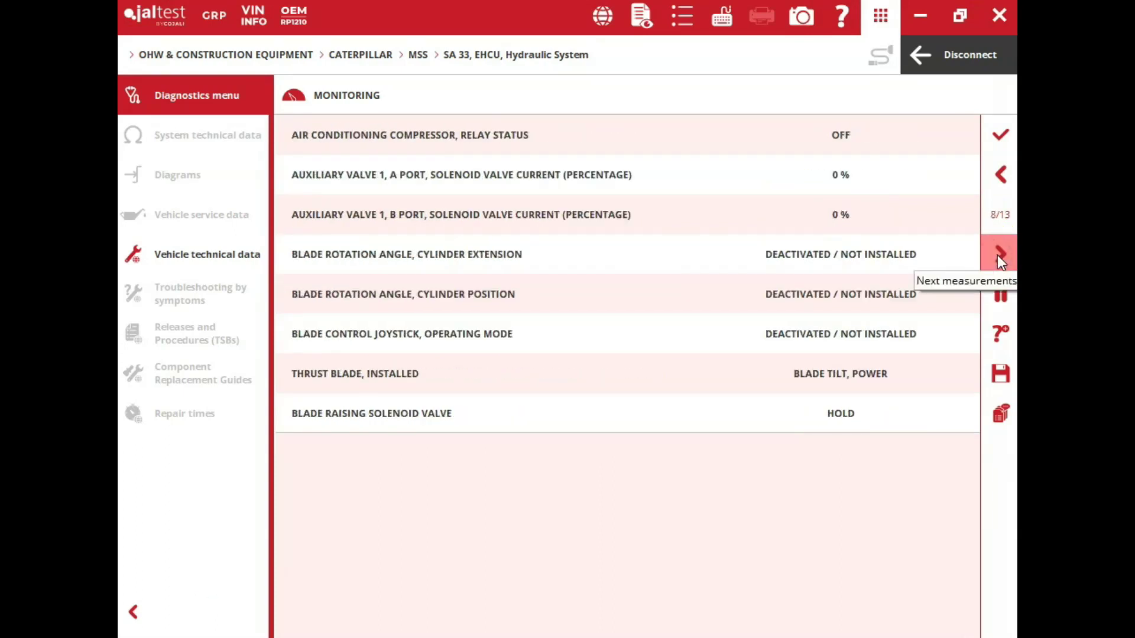
pyautogui.click(998, 255)
pyautogui.click(997, 256)
pyautogui.click(997, 255)
pyautogui.click(998, 256)
pyautogui.click(997, 256)
pyautogui.click(1001, 137)
pyautogui.click(1000, 137)
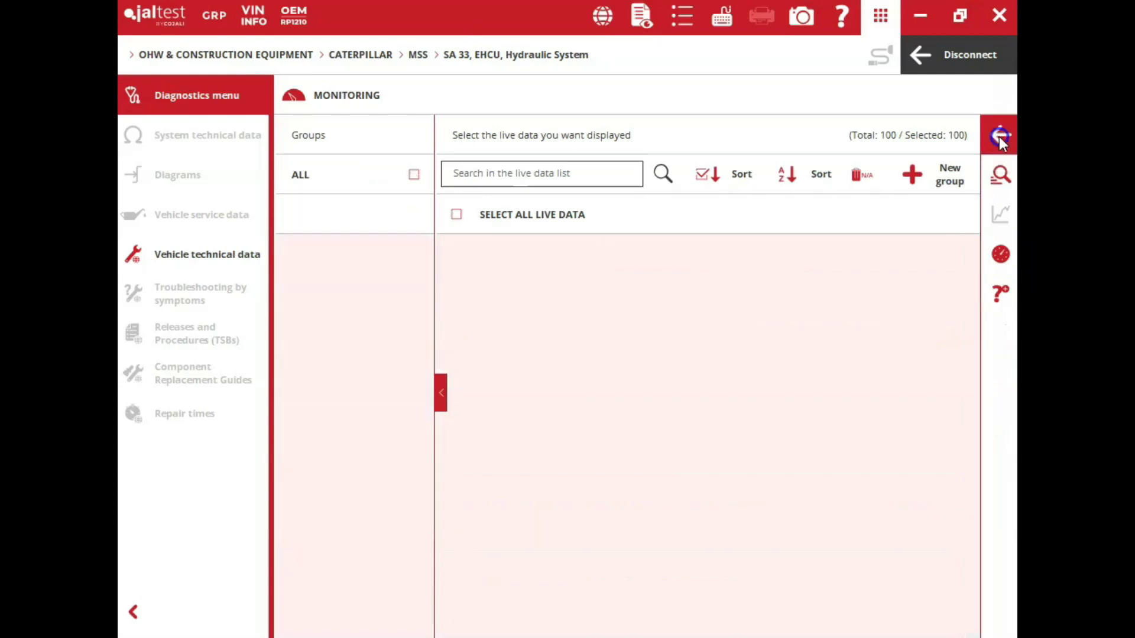
# Choose Thrust Blade calibration under Implement Control Levers and accept the Expert Mode terms.
pyautogui.click(998, 173)
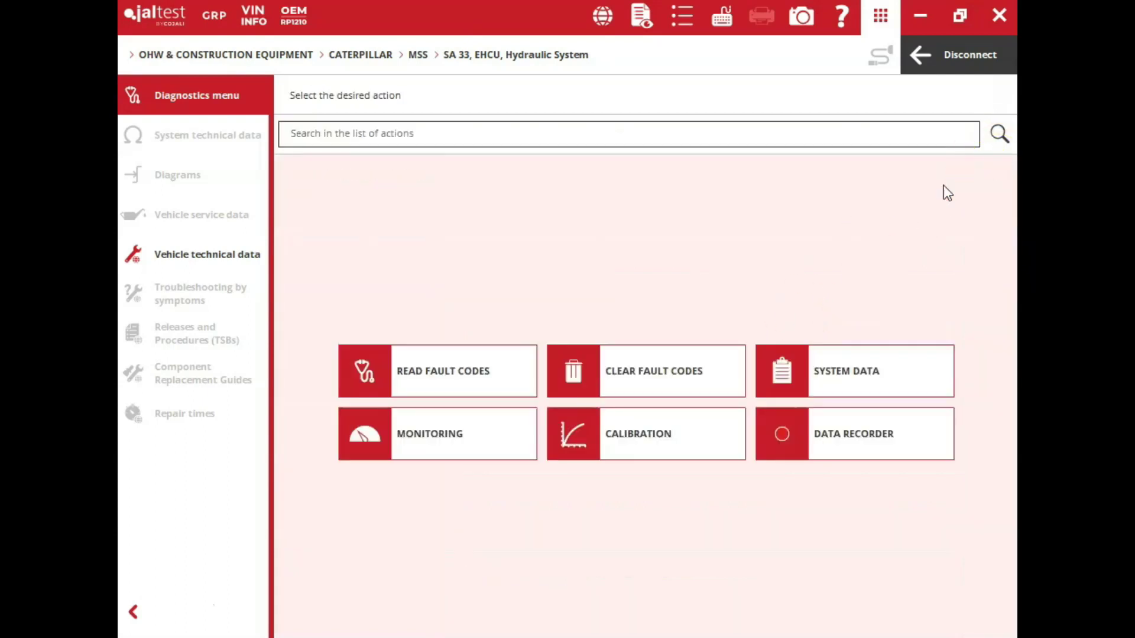
pyautogui.click(632, 435)
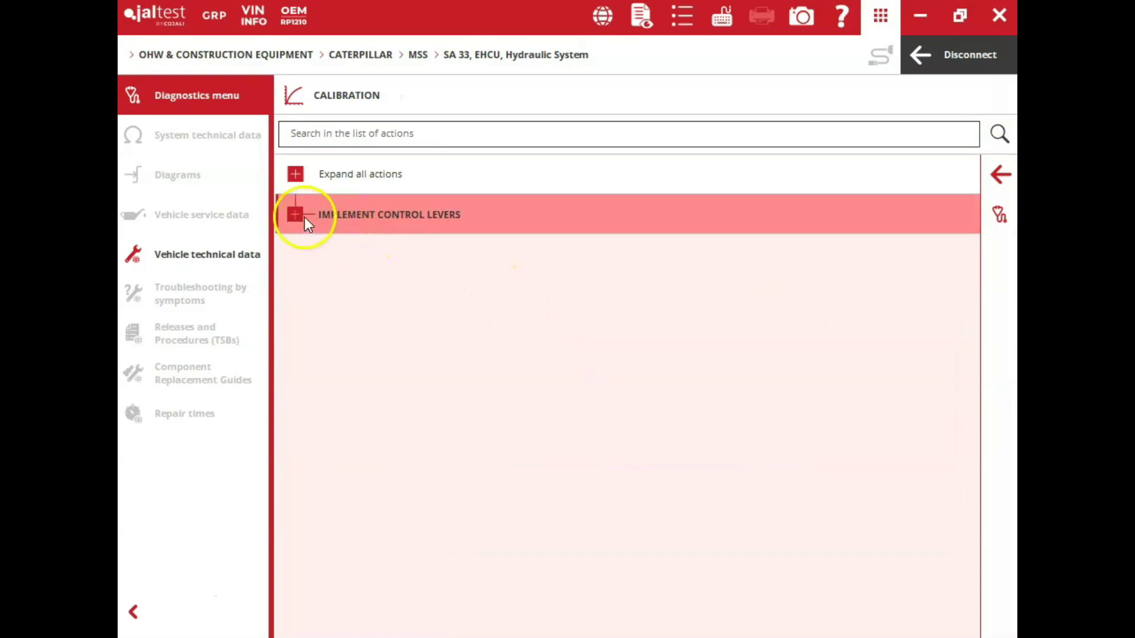
pyautogui.click(300, 214)
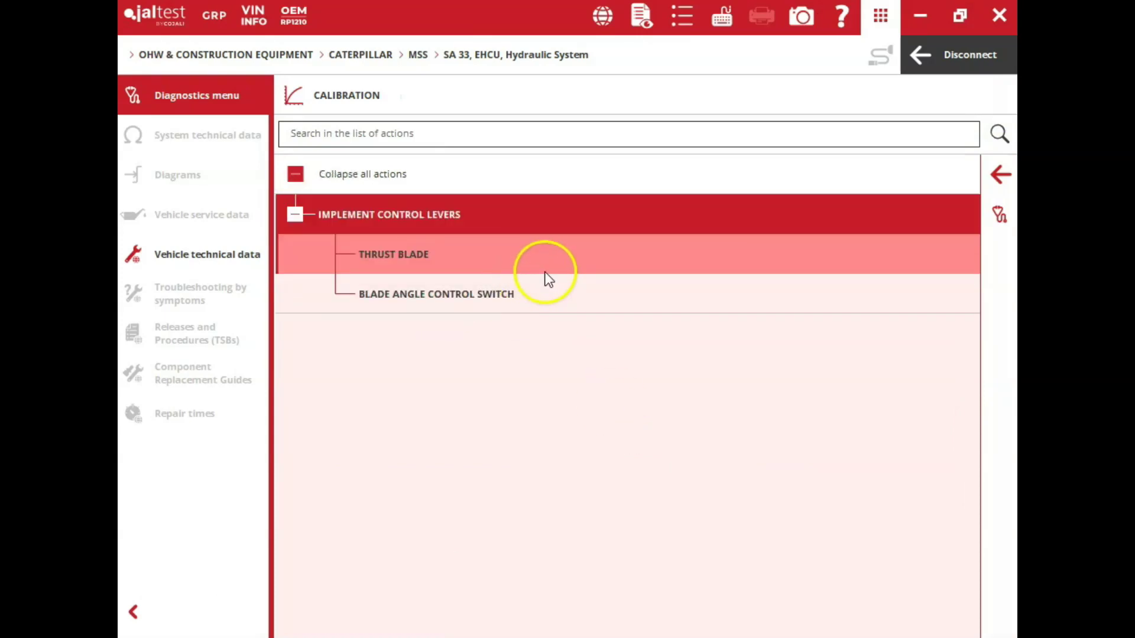
pyautogui.click(616, 265)
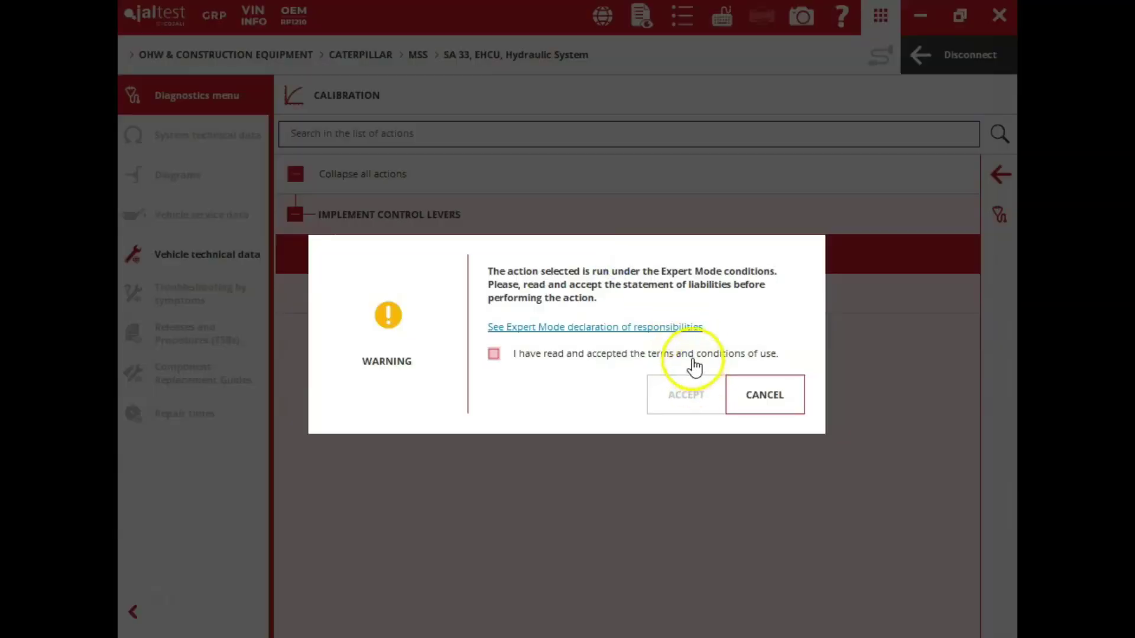
pyautogui.click(691, 355)
pyautogui.click(689, 395)
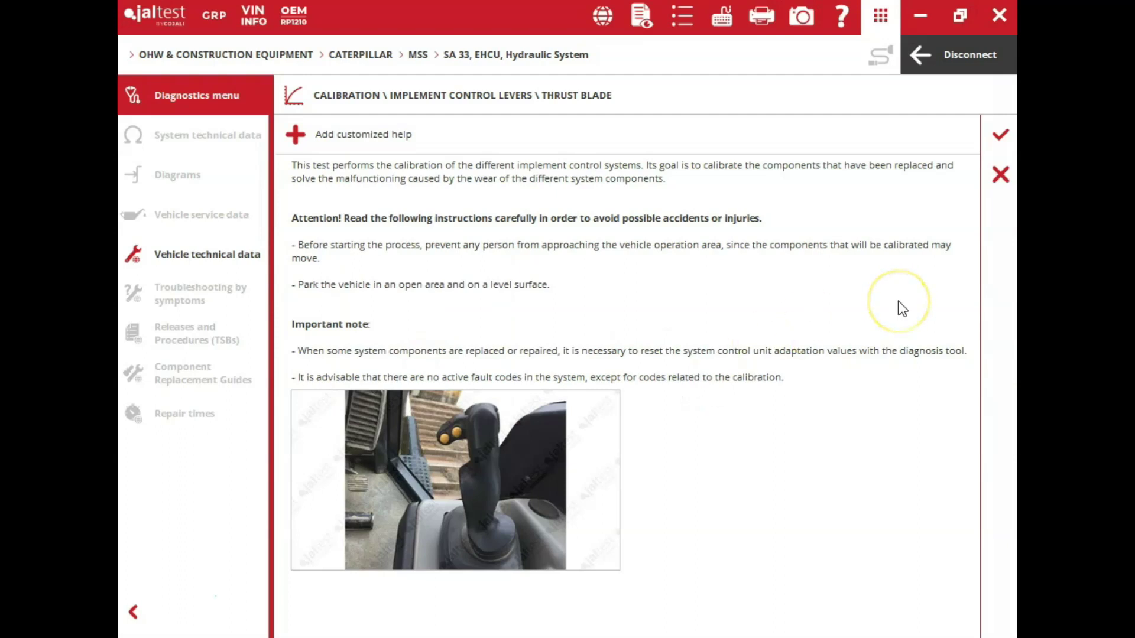
# Start thrust blade calibration with engine at 0 rpm, parking brake on, implement lock locked.
pyautogui.click(999, 145)
pyautogui.click(844, 280)
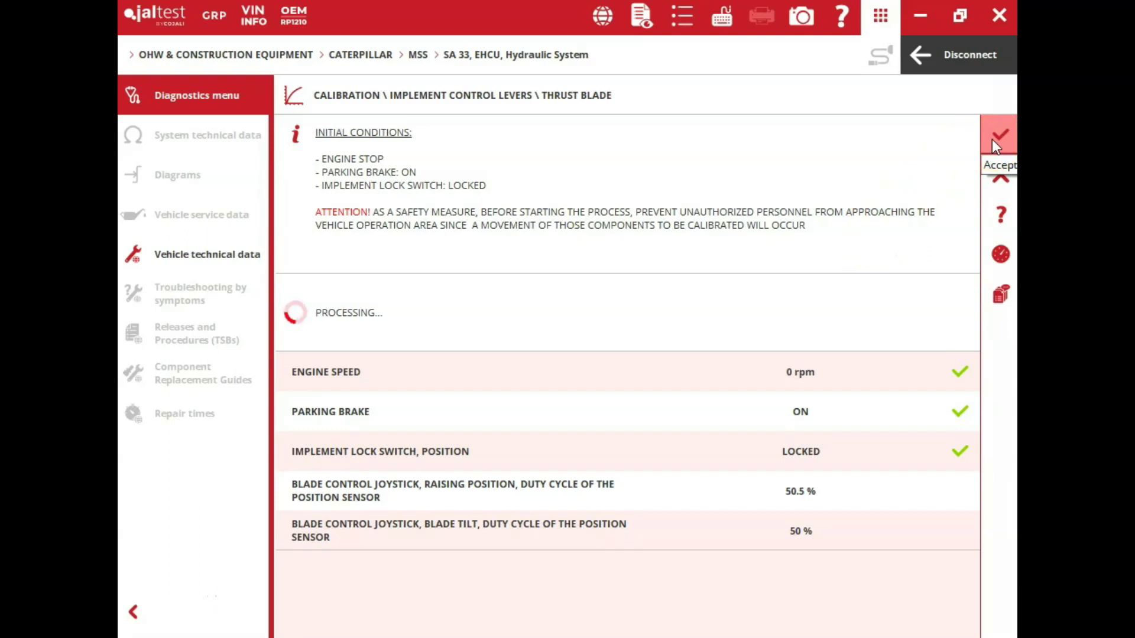
# Accept the joystick at its front, rear, left and right limits, with right-limit tilt at 90%.
pyautogui.click(868, 237)
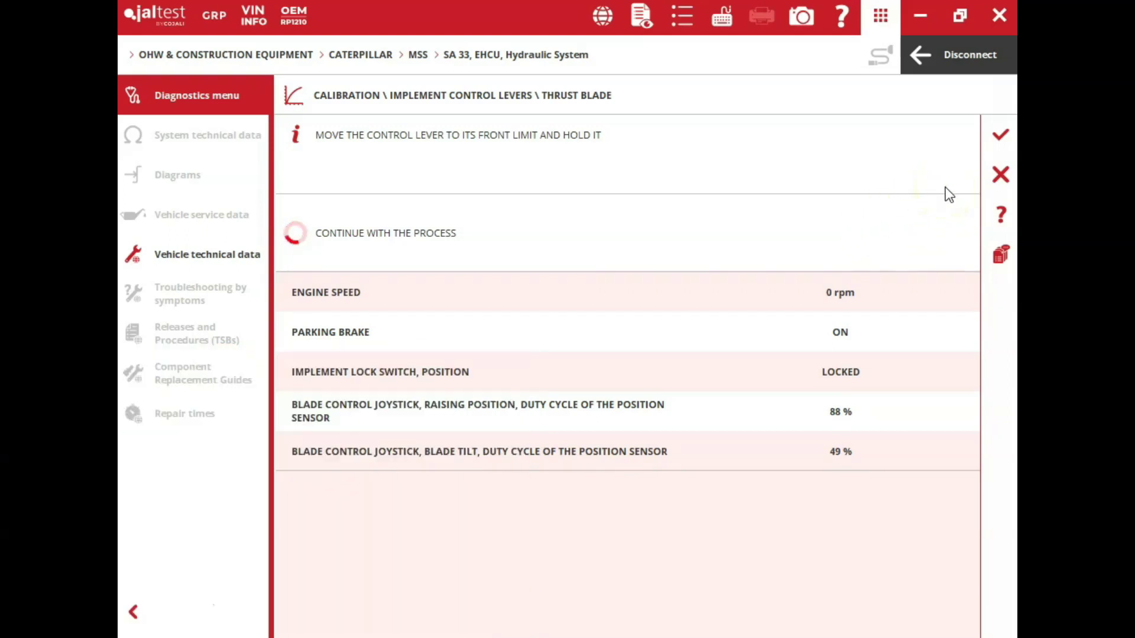
pyautogui.click(991, 147)
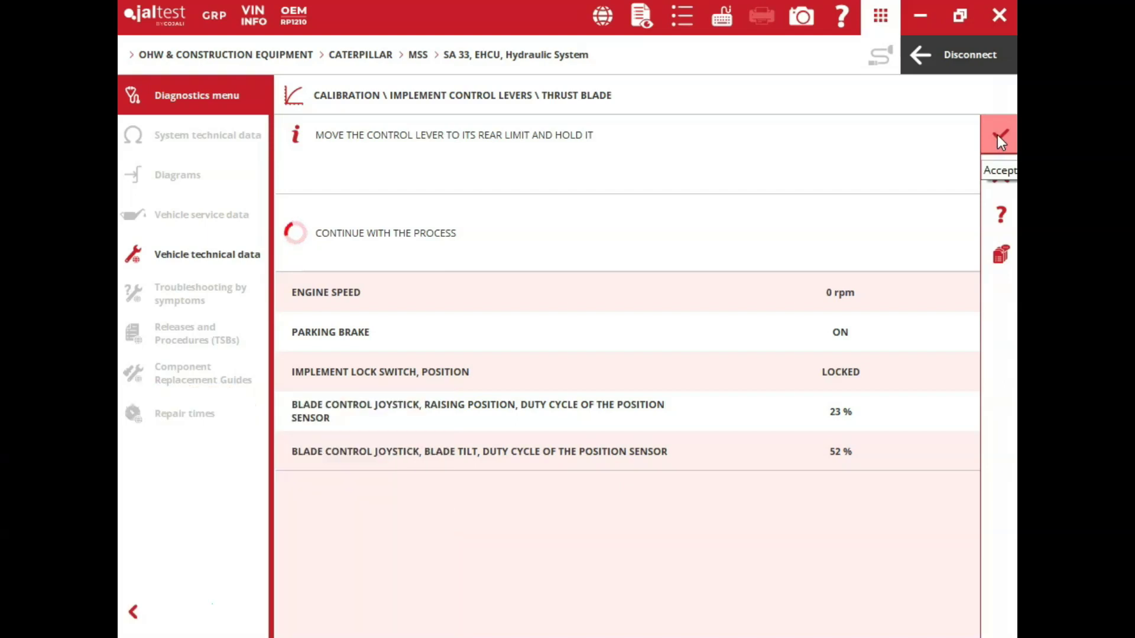
pyautogui.click(1000, 139)
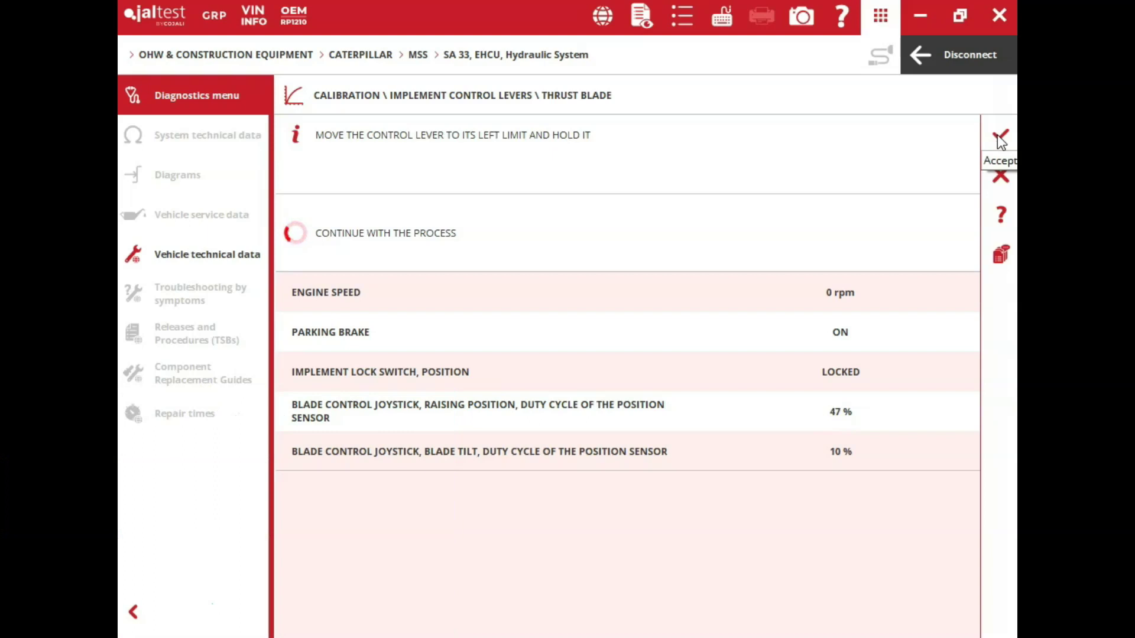
pyautogui.click(999, 140)
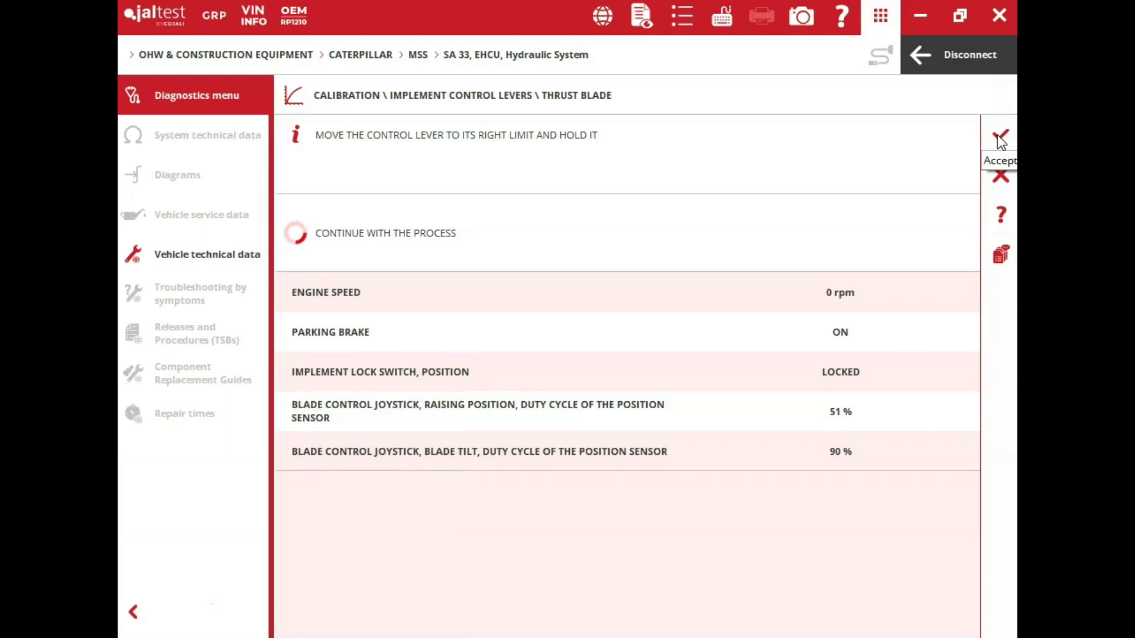
pyautogui.click(999, 139)
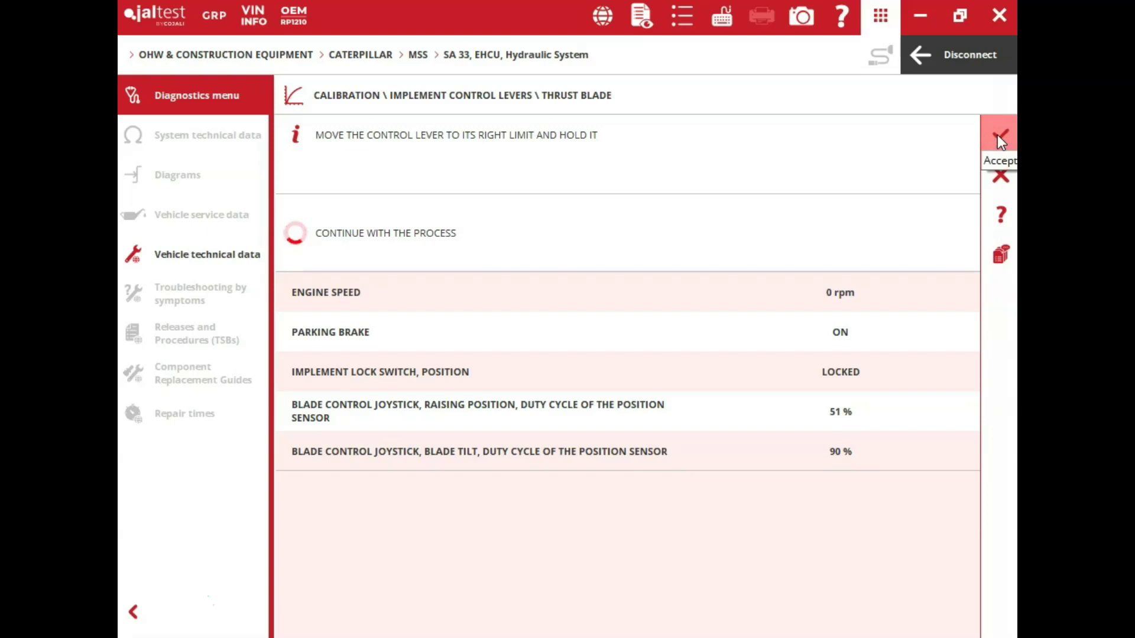
pyautogui.click(999, 141)
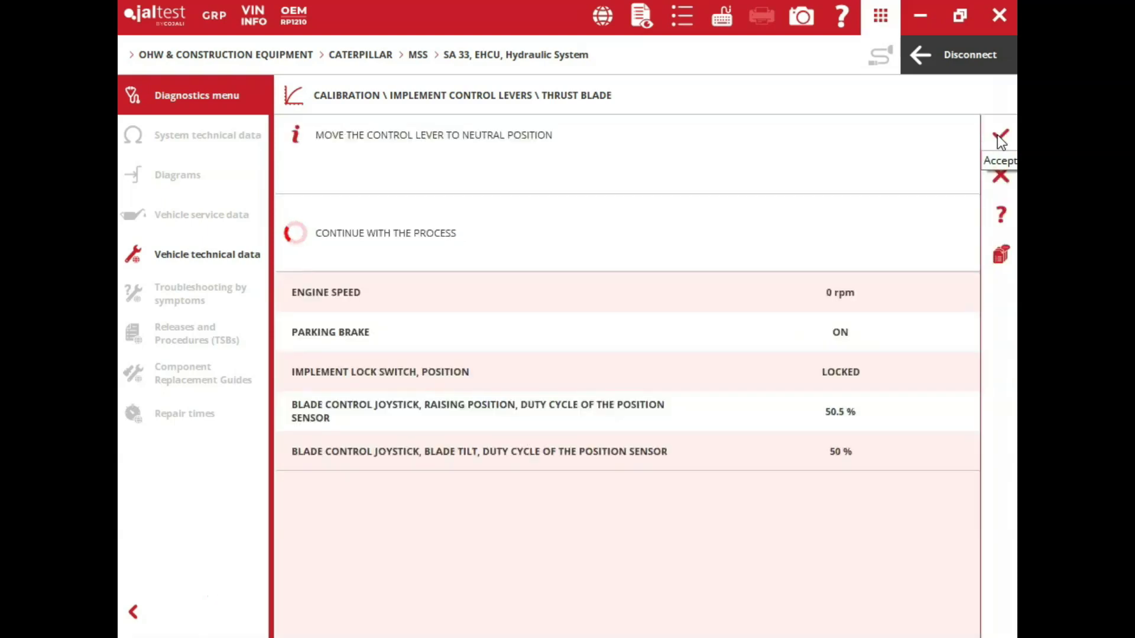
# Accept the neutral lever position (raising 50.5%, tilt 50%) to finish the thrust blade calibration.
pyautogui.click(998, 140)
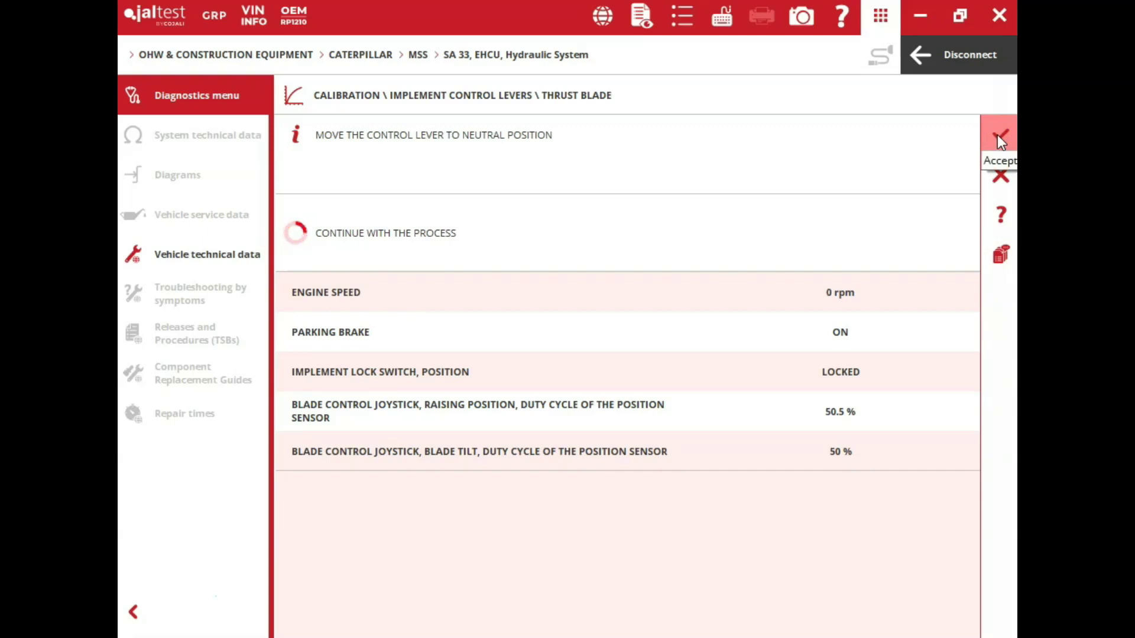
pyautogui.click(998, 141)
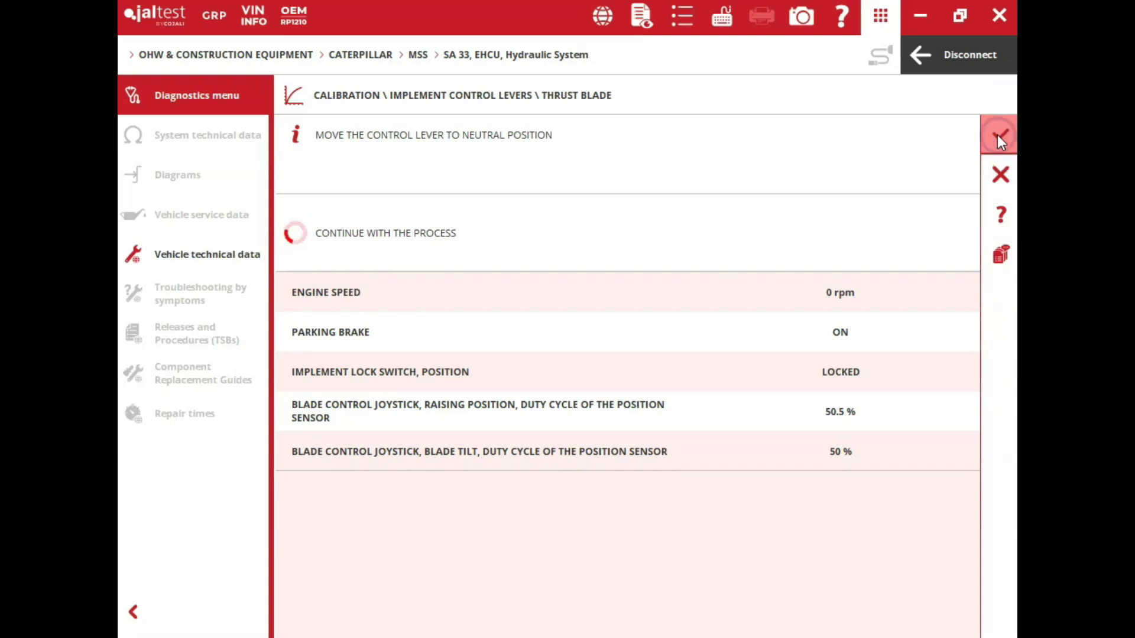